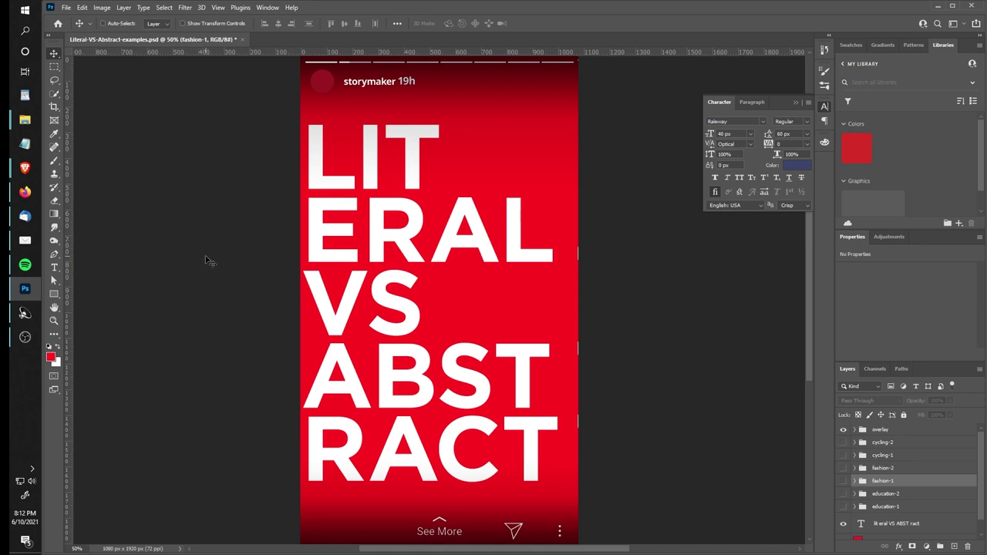
- Switch to the Shutterstock home page in the browser and look through its suggested images, featured artists and curated collections
{"action": "key", "text": "alt+Tab"}
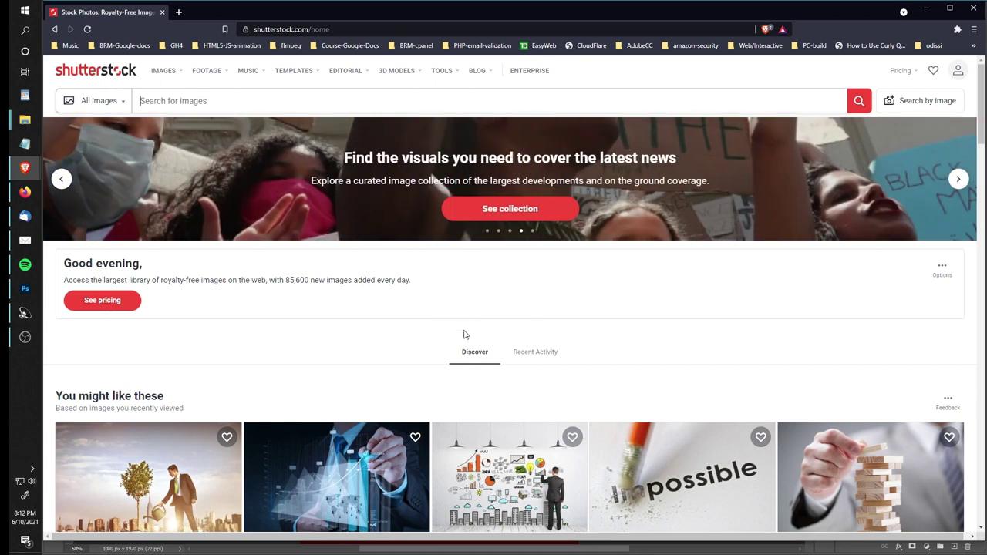
{"action": "scroll", "coordinate": [465, 339], "scroll_direction": "down", "scroll_amount": 3}
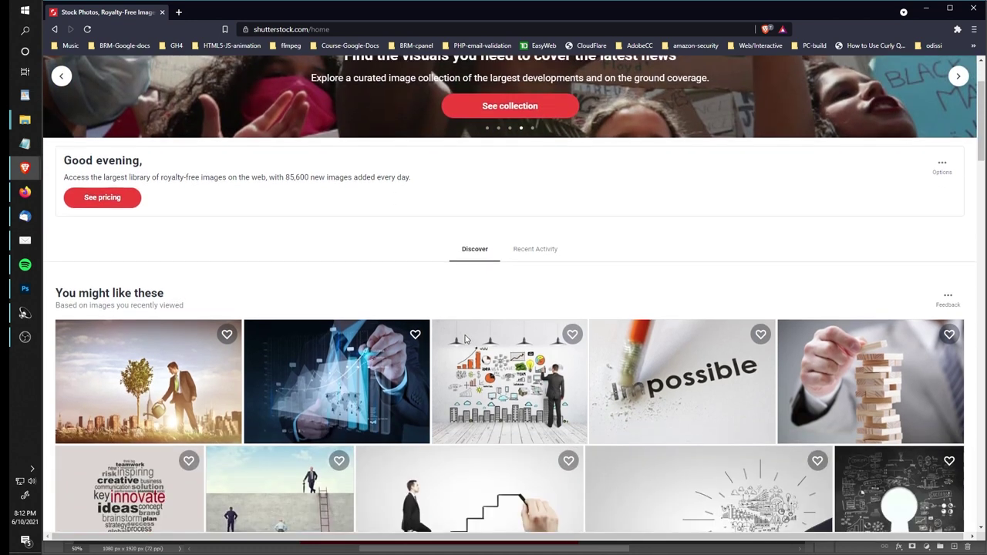
{"action": "scroll", "coordinate": [465, 339], "scroll_direction": "down", "scroll_amount": 2}
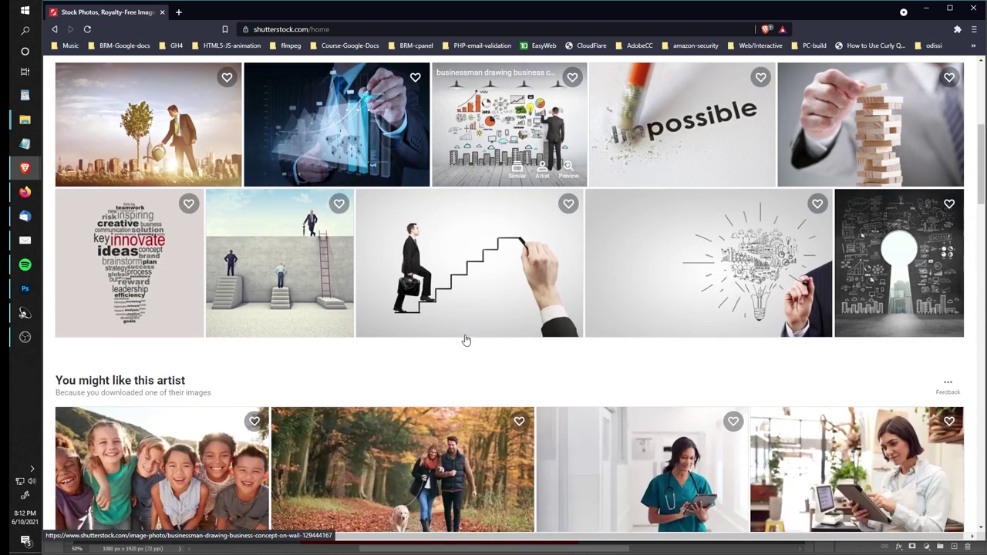
{"action": "scroll", "coordinate": [465, 339], "scroll_direction": "down", "scroll_amount": 2}
{"action": "scroll", "coordinate": [465, 339], "scroll_direction": "down", "scroll_amount": 2}
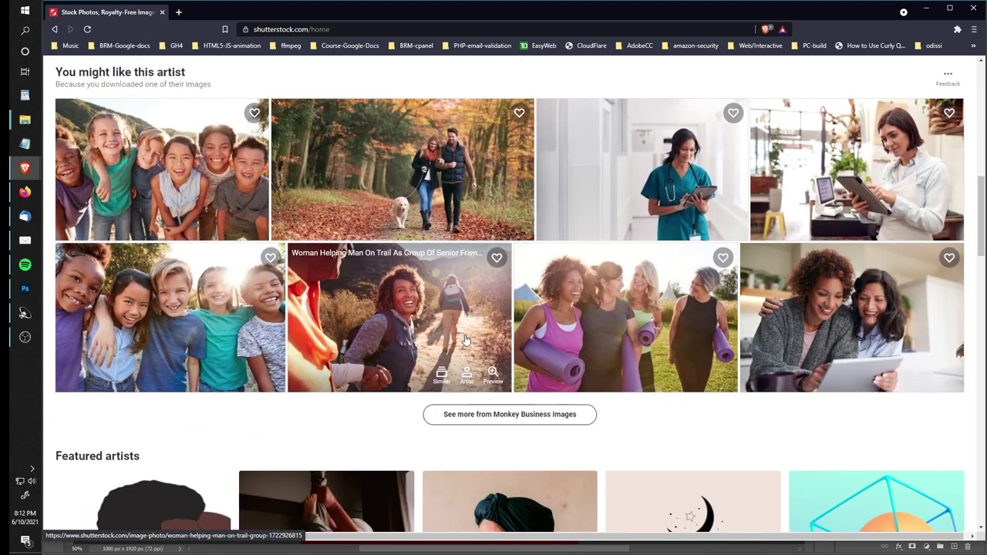
{"action": "scroll", "coordinate": [465, 339], "scroll_direction": "down", "scroll_amount": 3}
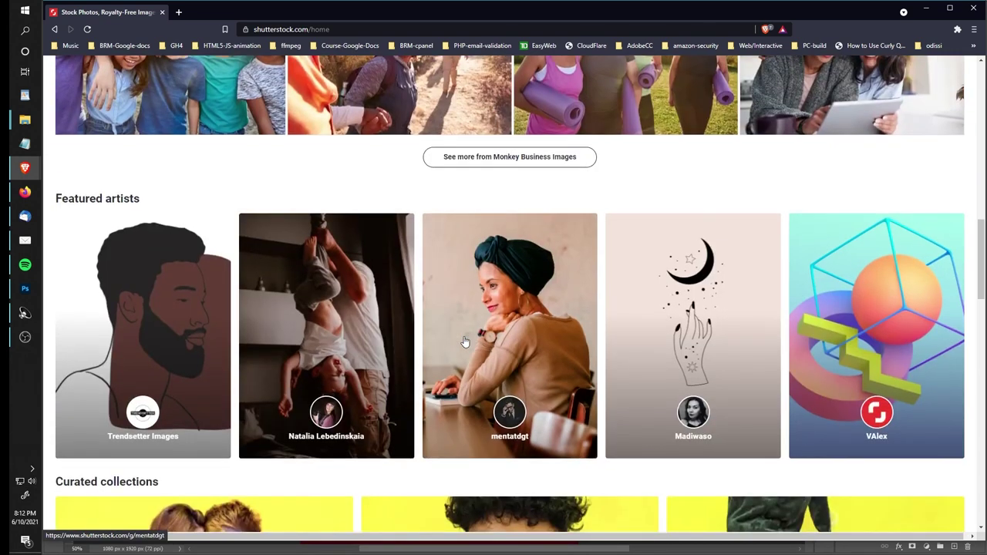
{"action": "scroll", "coordinate": [465, 341], "scroll_direction": "down", "scroll_amount": 3}
{"action": "scroll", "coordinate": [462, 337], "scroll_direction": "up", "scroll_amount": 9}
{"action": "scroll", "coordinate": [463, 337], "scroll_direction": "up", "scroll_amount": 7}
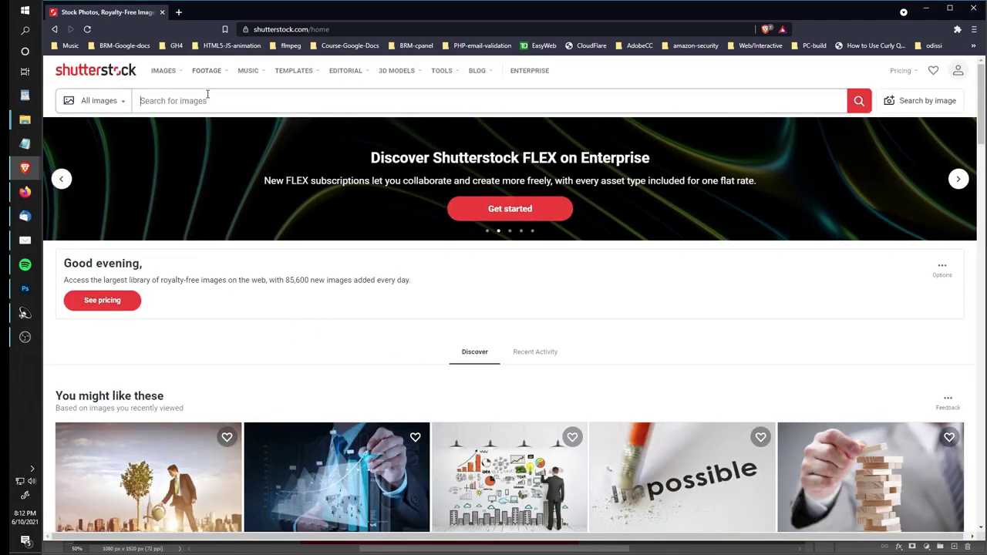
- Search the stock images of all types for "business woman"
{"action": "left_click", "coordinate": [206, 100]}
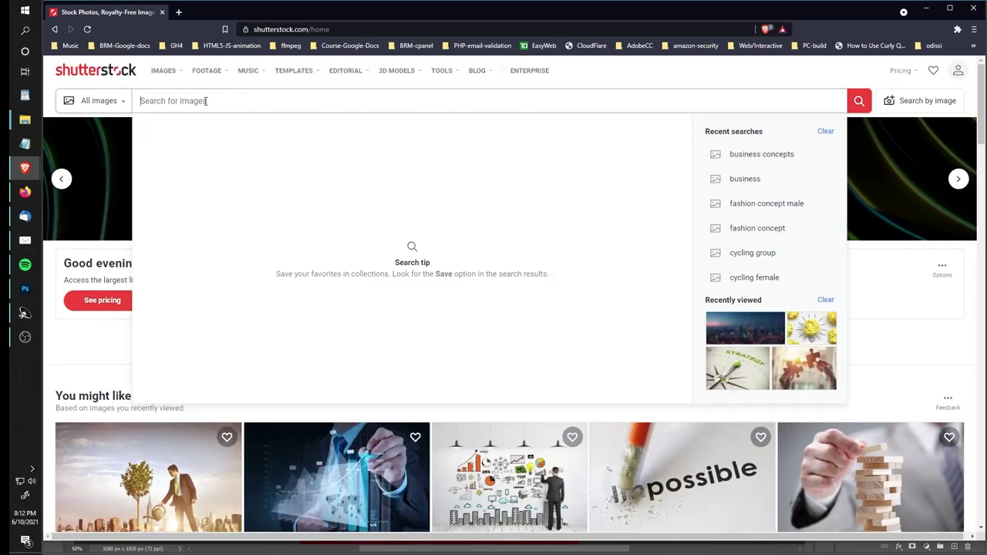
{"action": "type", "text": "business"}
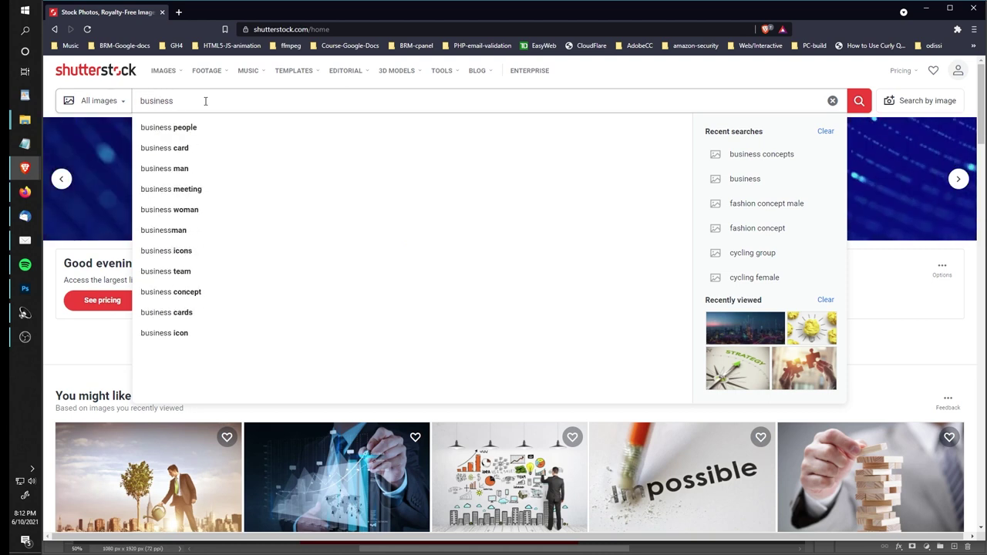
{"action": "type", "text": " wonam"}
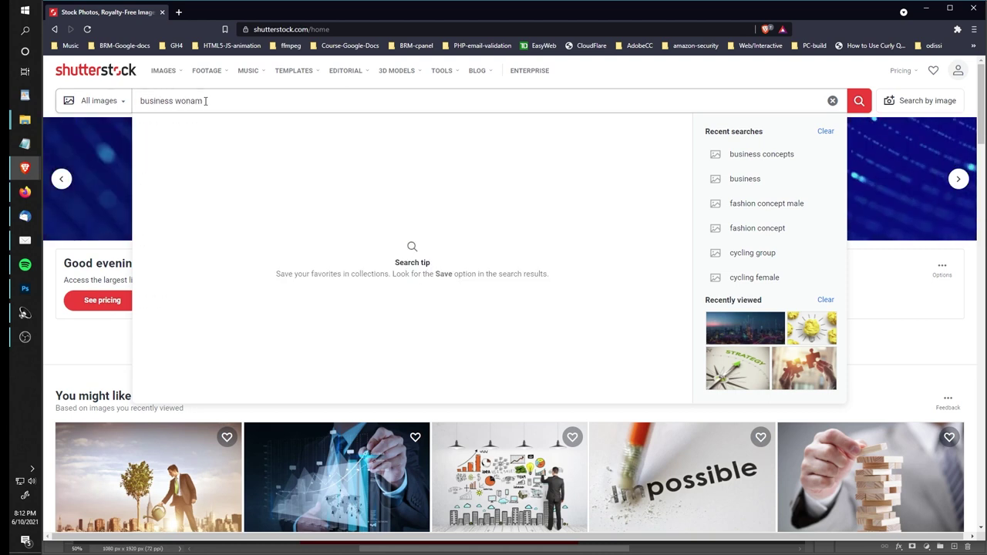
{"action": "type", "text": "man"}
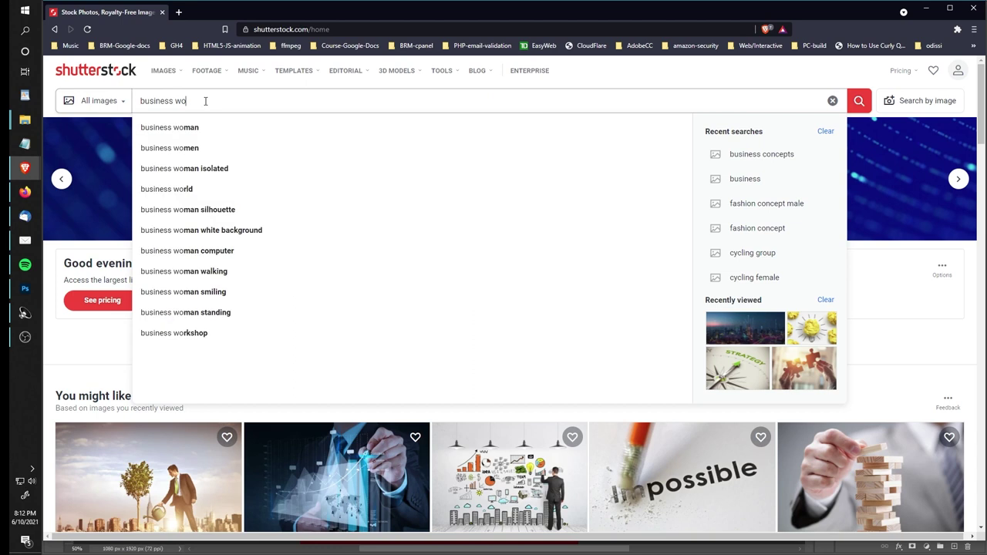
{"action": "key", "text": "Return"}
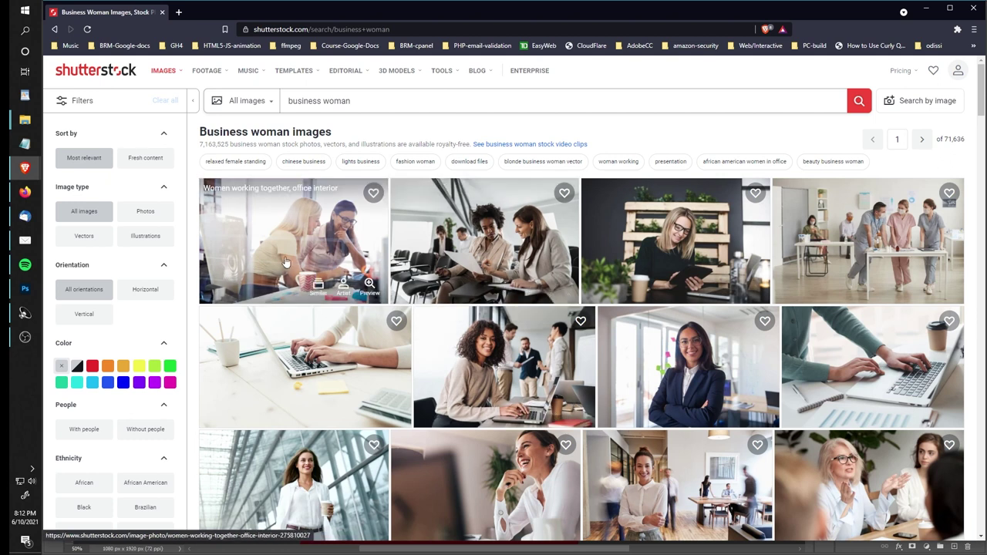
- Examine the business woman results for how literally the photos depict the subject, comparing office portraits, laptop shots and team scenes
{"action": "scroll", "coordinate": [563, 327], "scroll_direction": "down", "scroll_amount": 3}
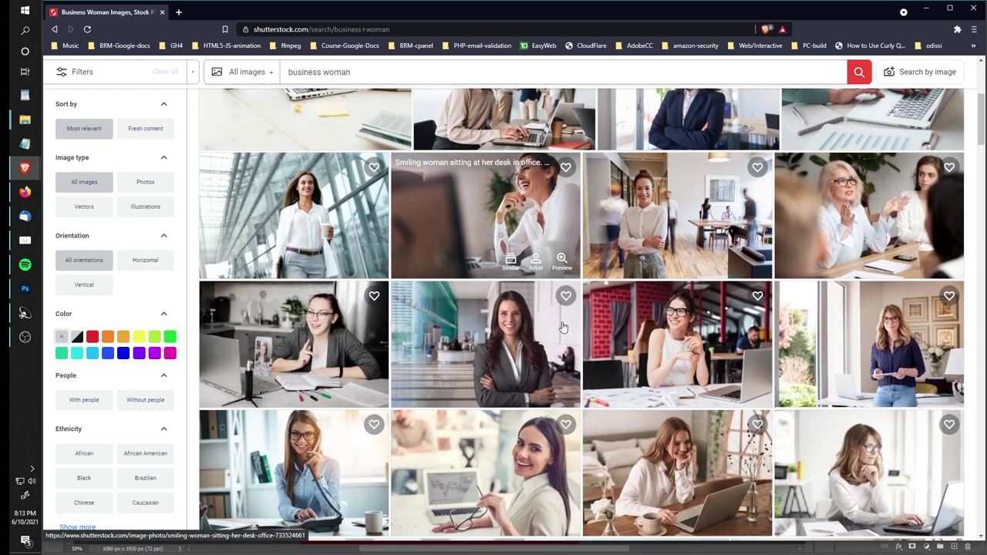
{"action": "scroll", "coordinate": [278, 348], "scroll_direction": "down", "scroll_amount": 2}
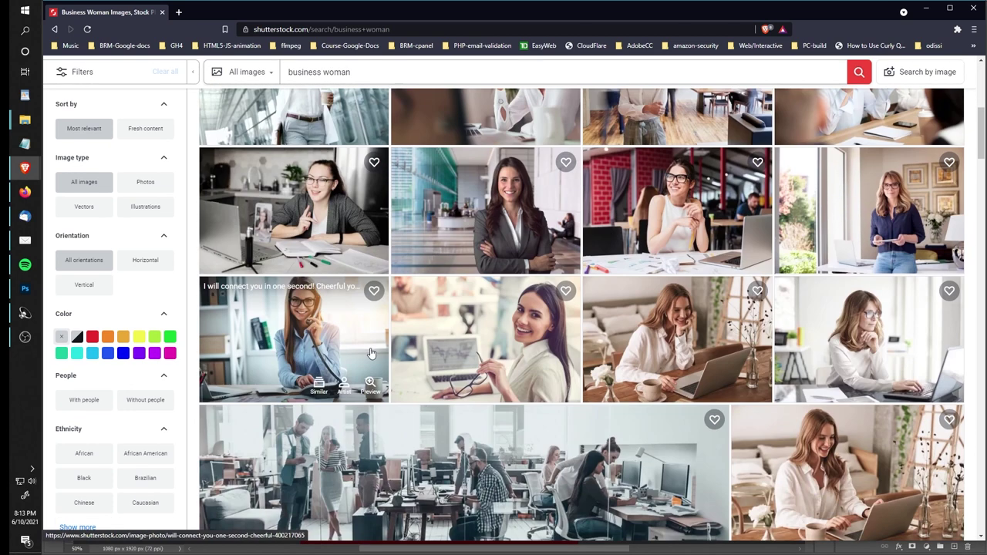
{"action": "scroll", "coordinate": [359, 291], "scroll_direction": "up", "scroll_amount": 3}
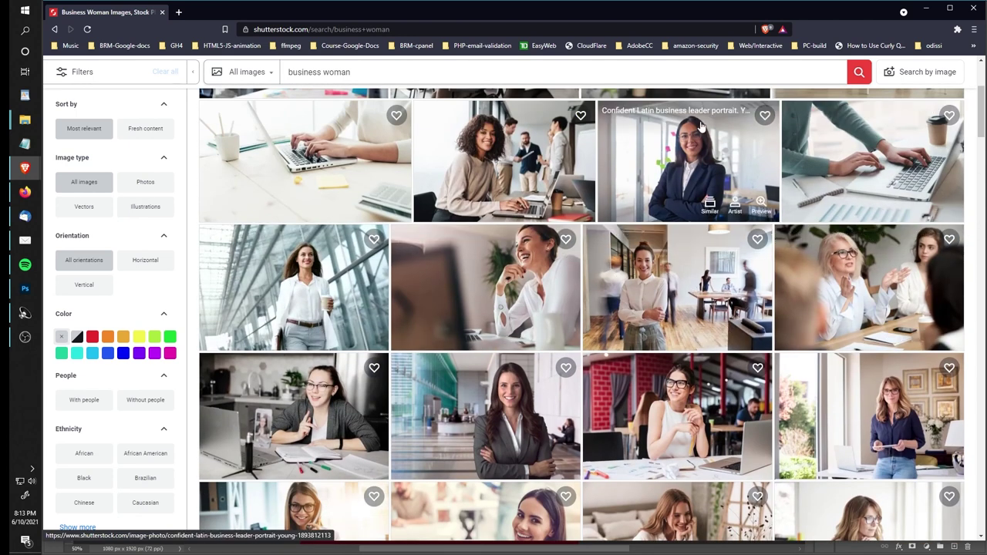
{"action": "scroll", "coordinate": [540, 293], "scroll_direction": "down", "scroll_amount": 4}
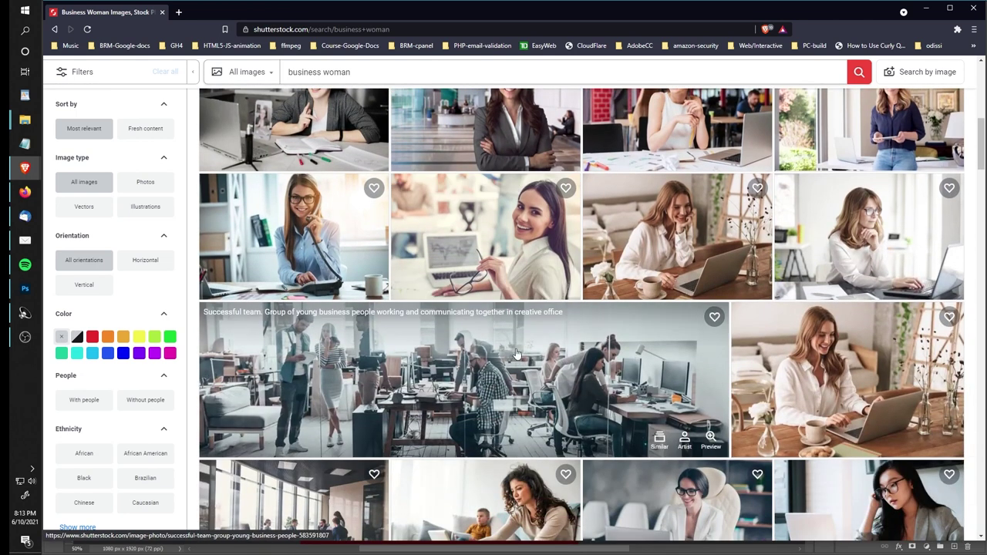
{"action": "scroll", "coordinate": [672, 369], "scroll_direction": "down", "scroll_amount": 3}
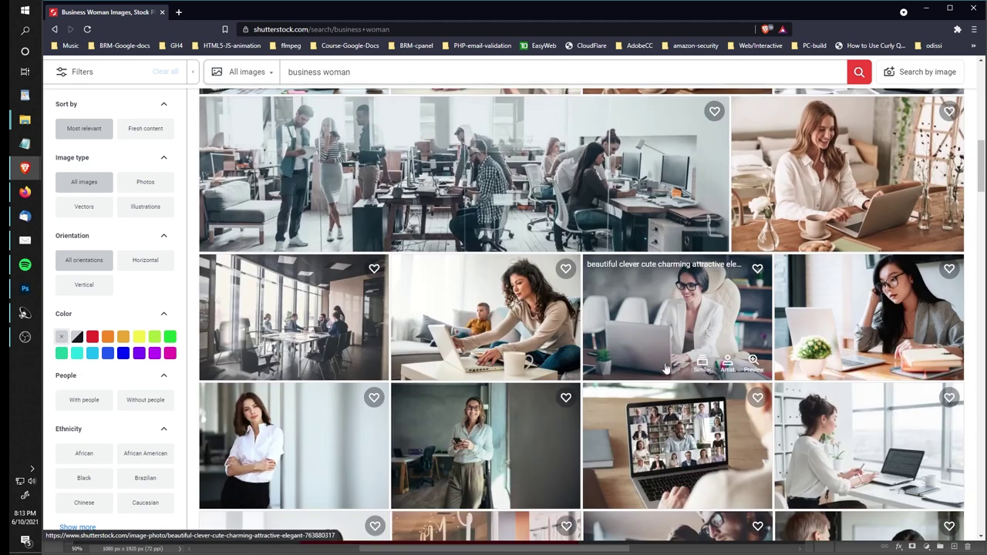
{"action": "scroll", "coordinate": [330, 347], "scroll_direction": "down", "scroll_amount": 2}
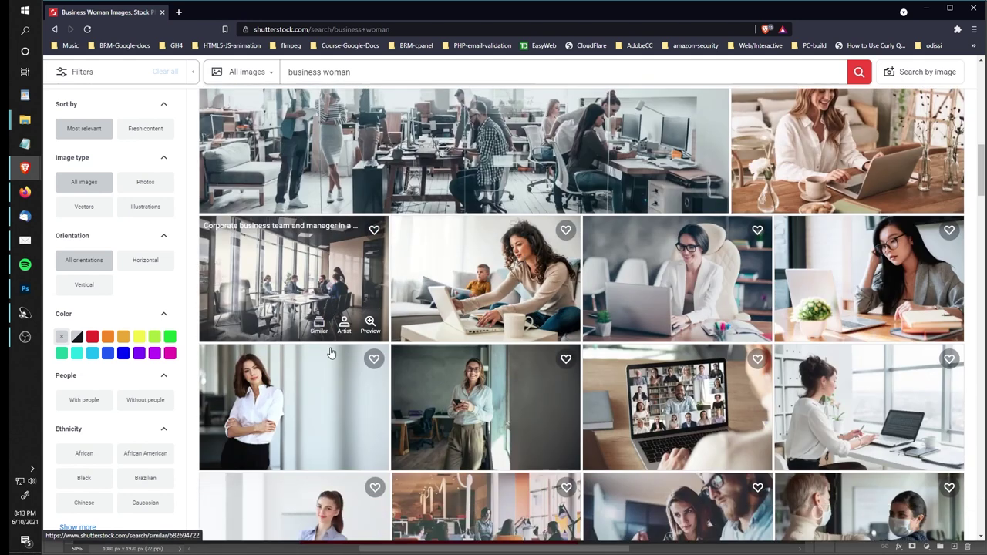
{"action": "scroll", "coordinate": [330, 352], "scroll_direction": "down", "scroll_amount": 3}
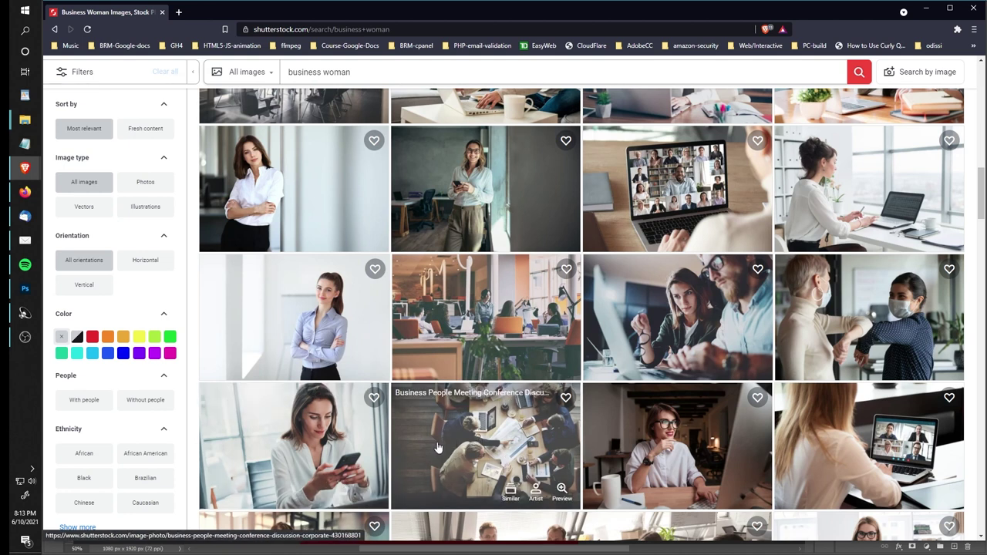
{"action": "scroll", "coordinate": [524, 441], "scroll_direction": "down", "scroll_amount": 2}
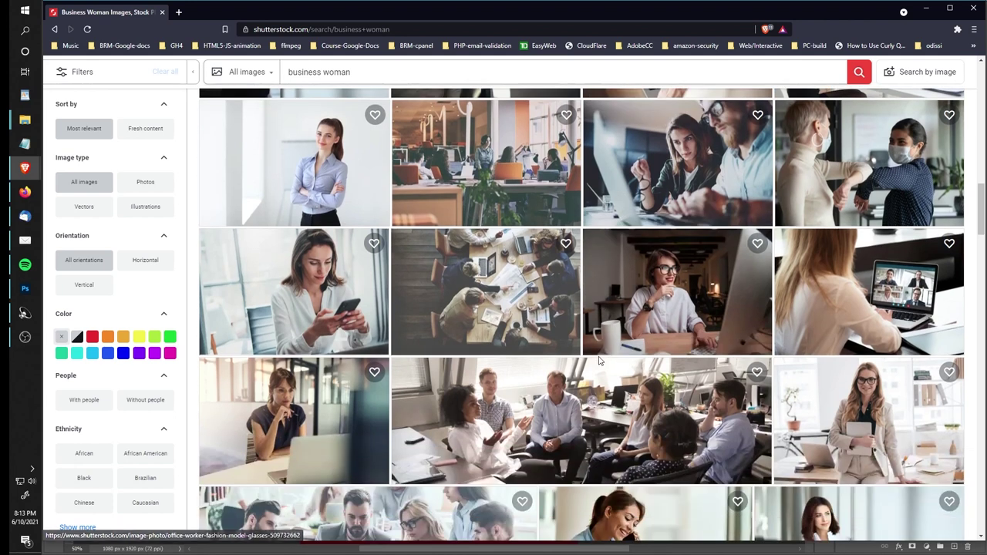
{"action": "scroll", "coordinate": [598, 362], "scroll_direction": "down", "scroll_amount": 2}
{"action": "scroll", "coordinate": [598, 363], "scroll_direction": "down", "scroll_amount": 2}
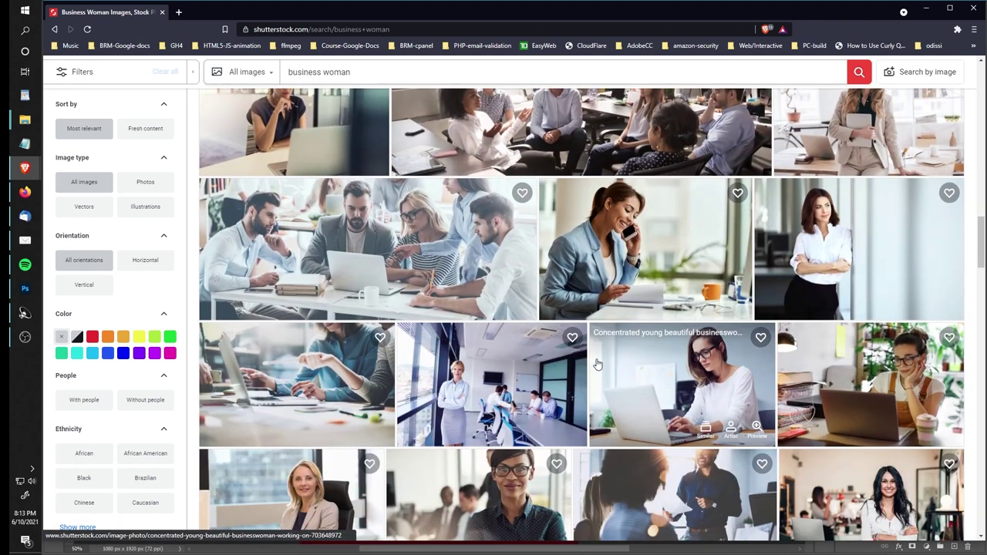
{"action": "scroll", "coordinate": [595, 367], "scroll_direction": "down", "scroll_amount": 2}
{"action": "scroll", "coordinate": [583, 319], "scroll_direction": "down", "scroll_amount": 2}
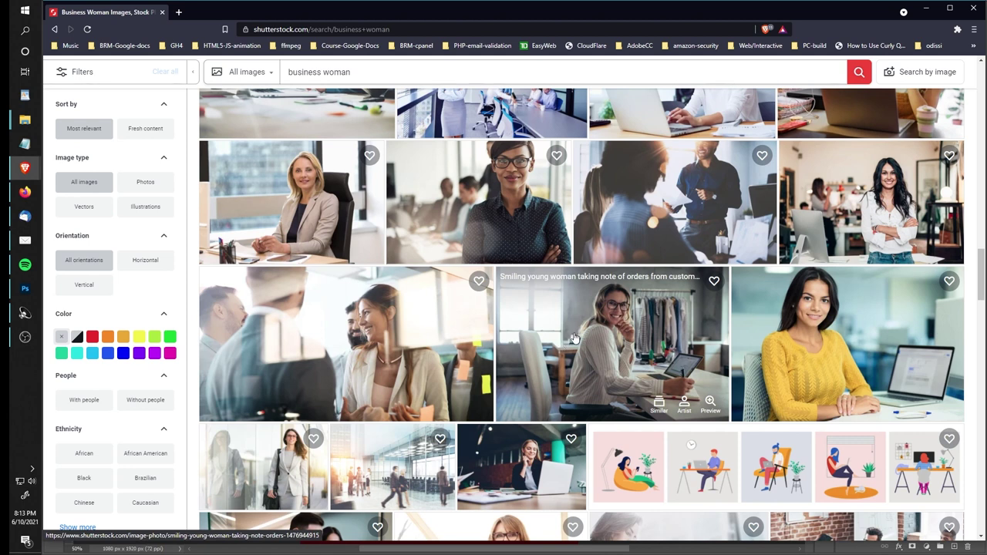
{"action": "scroll", "coordinate": [592, 333], "scroll_direction": "up", "scroll_amount": 3}
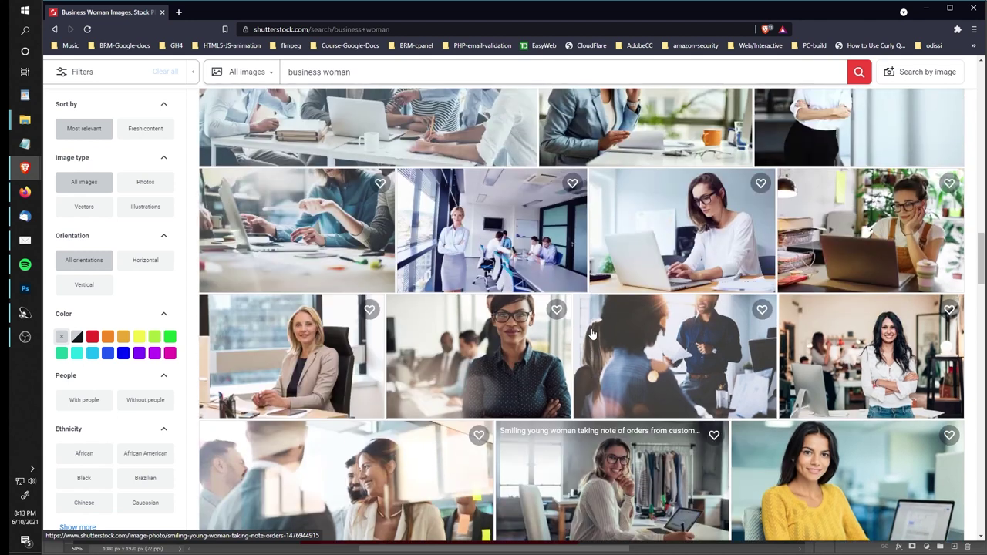
{"action": "scroll", "coordinate": [619, 339], "scroll_direction": "up", "scroll_amount": 3}
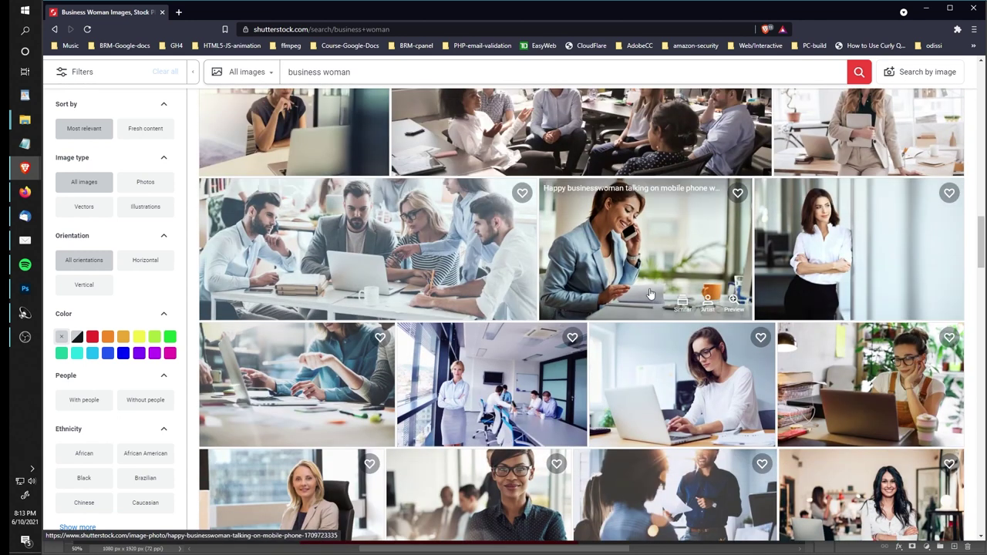
{"action": "scroll", "coordinate": [626, 404], "scroll_direction": "up", "scroll_amount": 3}
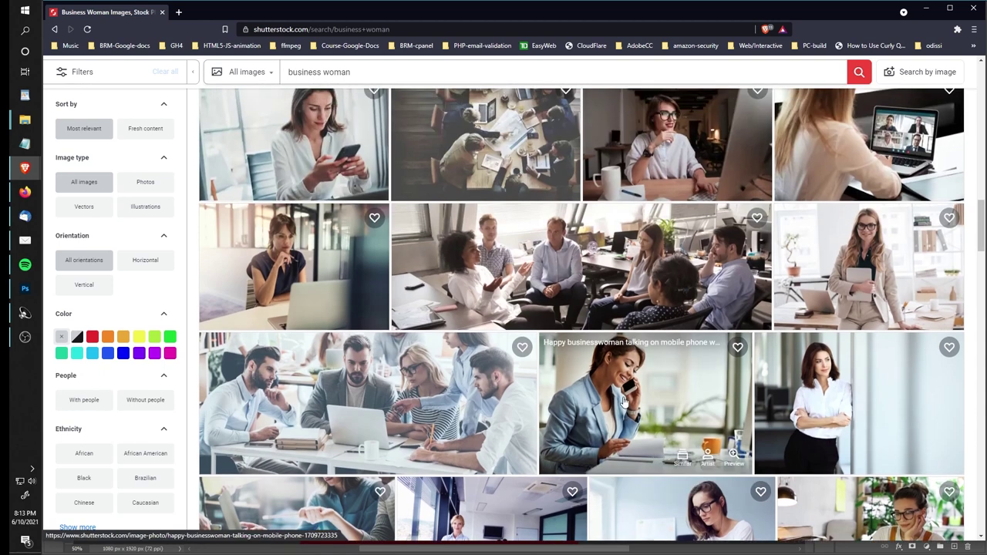
{"action": "scroll", "coordinate": [623, 400], "scroll_direction": "down", "scroll_amount": 6}
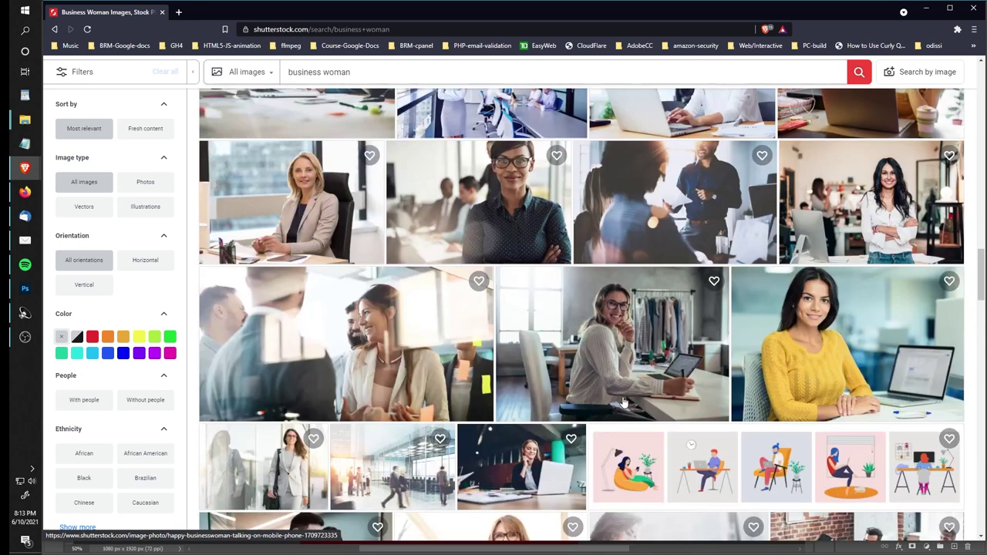
{"action": "scroll", "coordinate": [623, 401], "scroll_direction": "down", "scroll_amount": 5}
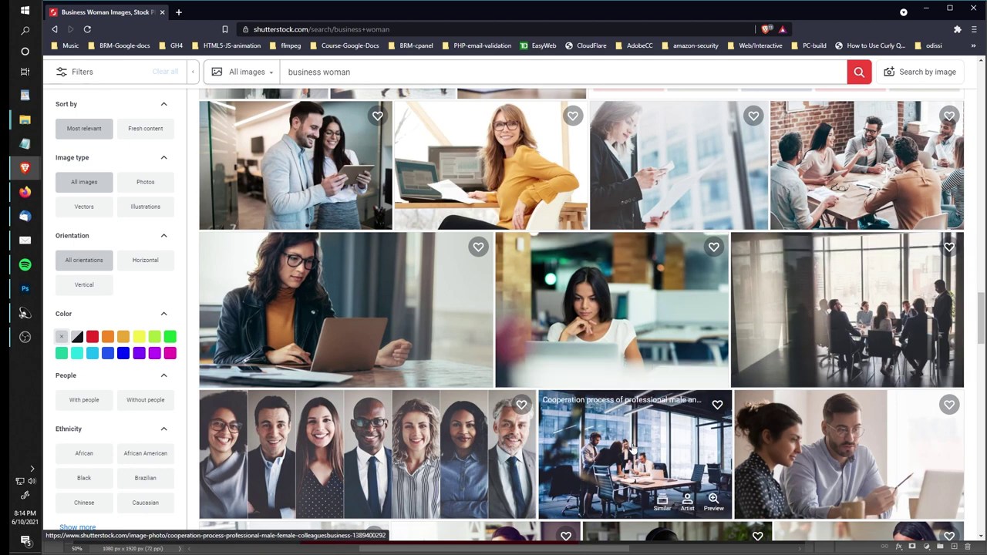
{"action": "scroll", "coordinate": [640, 448], "scroll_direction": "down", "scroll_amount": 1}
{"action": "scroll", "coordinate": [642, 446], "scroll_direction": "down", "scroll_amount": 2}
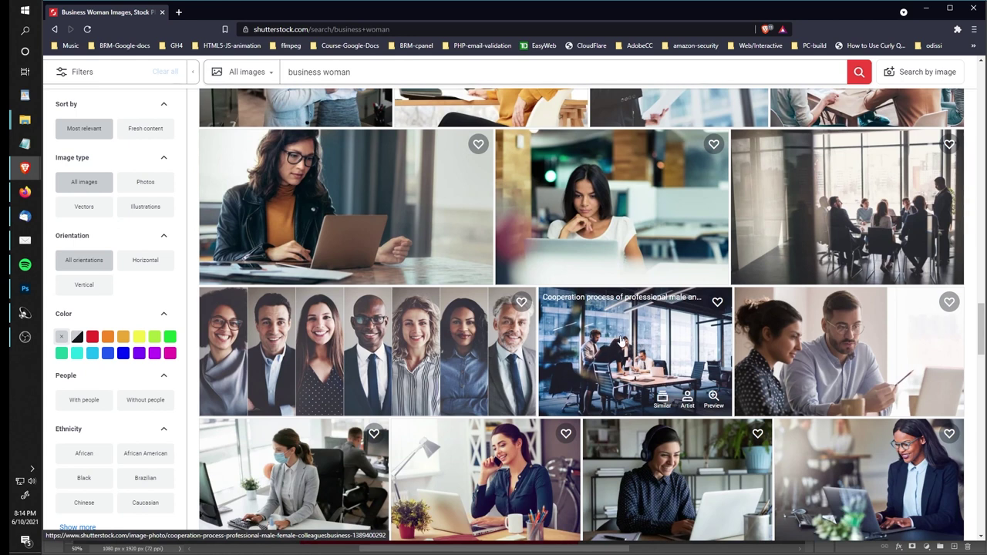
{"action": "scroll", "coordinate": [623, 340], "scroll_direction": "down", "scroll_amount": 3}
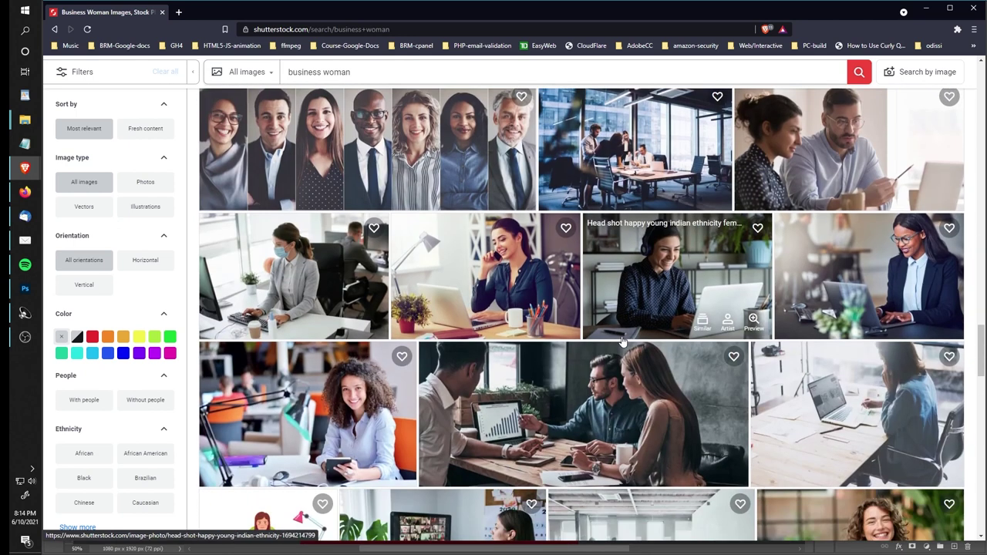
{"action": "scroll", "coordinate": [623, 340], "scroll_direction": "down", "scroll_amount": 3}
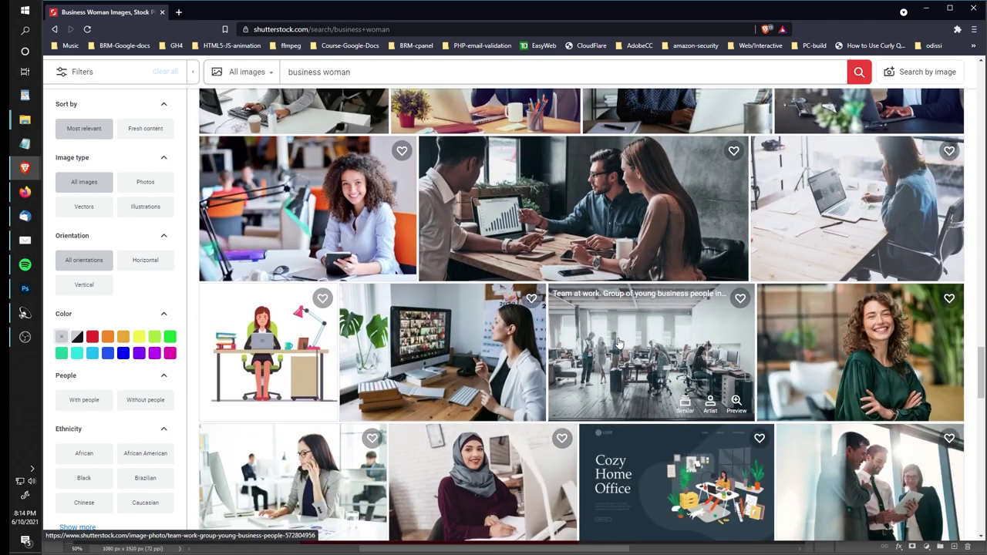
- Extend the image search to "business woman concept" and run it
{"action": "left_click_drag", "start_coordinate": [981, 368], "coordinate": [971, 75]}
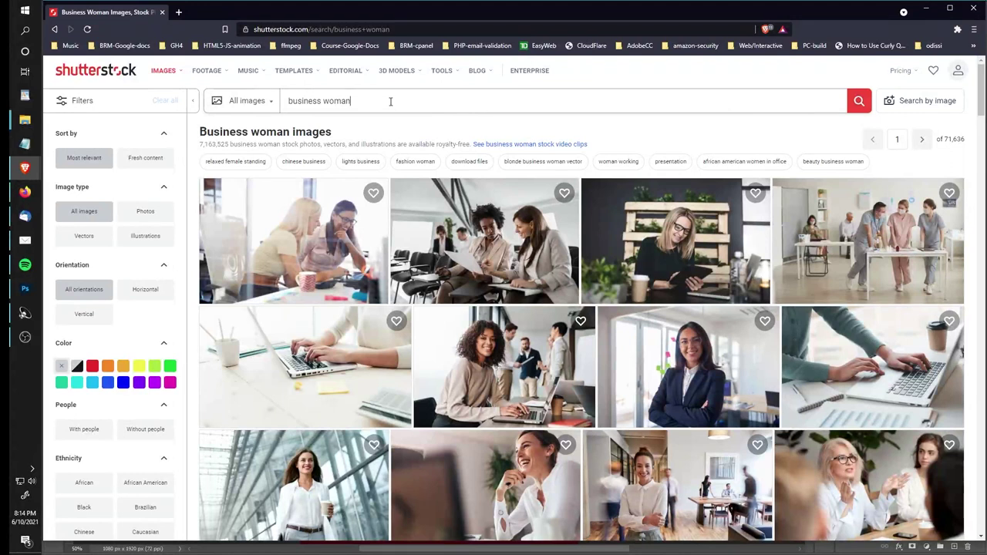
{"action": "left_click", "coordinate": [391, 101]}
{"action": "type", "text": "concept"}
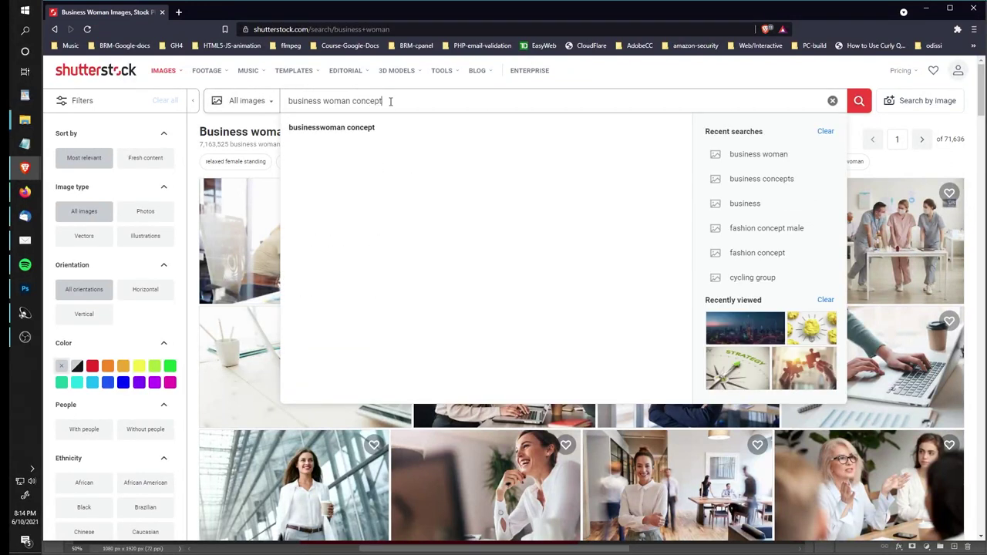
{"action": "key", "text": "Return"}
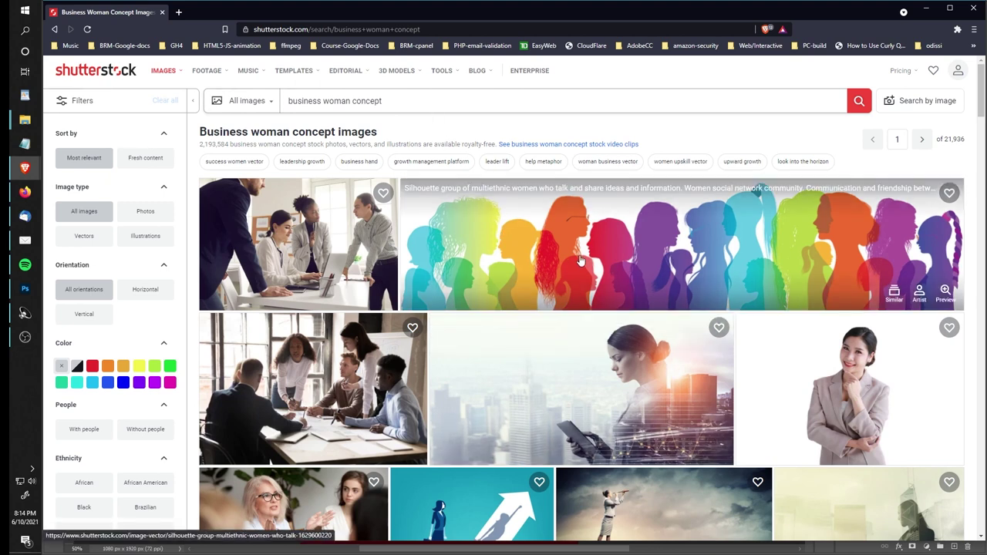
- Open the concept photo of the businesswoman with a telescope above the city, inspect its enlarged preview, and return to the results
{"action": "scroll", "coordinate": [561, 270], "scroll_direction": "down", "scroll_amount": 3}
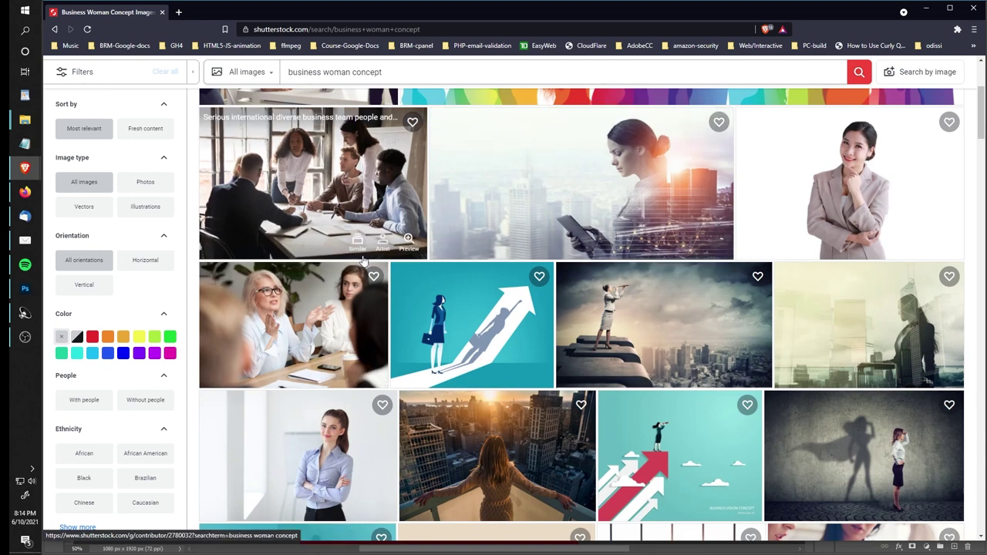
{"action": "scroll", "coordinate": [449, 343], "scroll_direction": "down", "scroll_amount": 2}
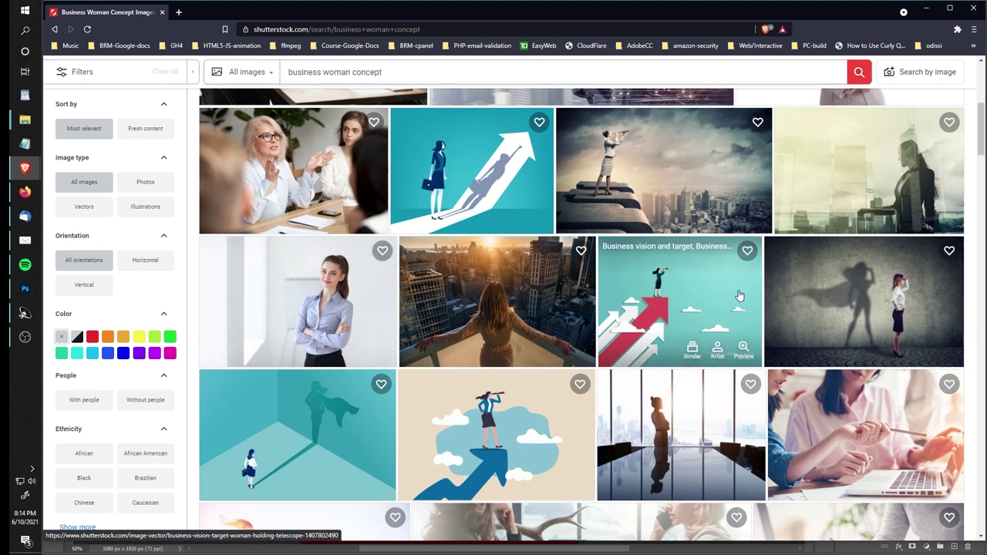
{"action": "scroll", "coordinate": [819, 342], "scroll_direction": "up", "scroll_amount": 1}
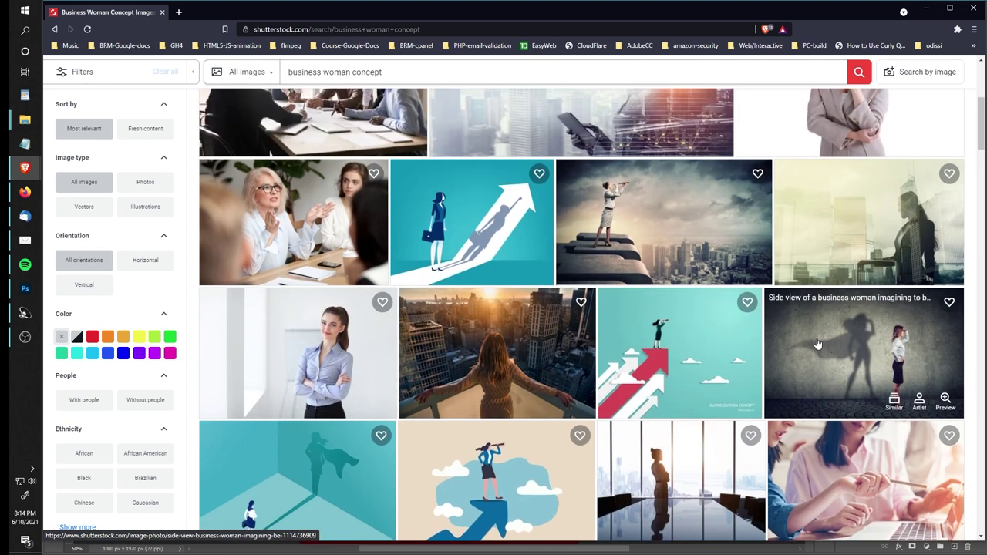
{"action": "scroll", "coordinate": [816, 348], "scroll_direction": "up", "scroll_amount": 1}
{"action": "left_click", "coordinate": [644, 274]}
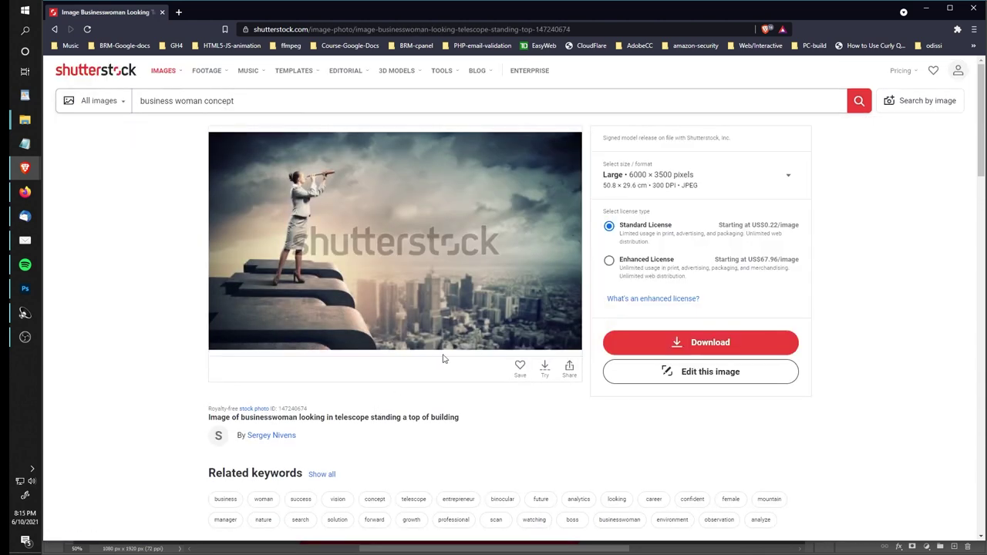
{"action": "left_click", "coordinate": [567, 336]}
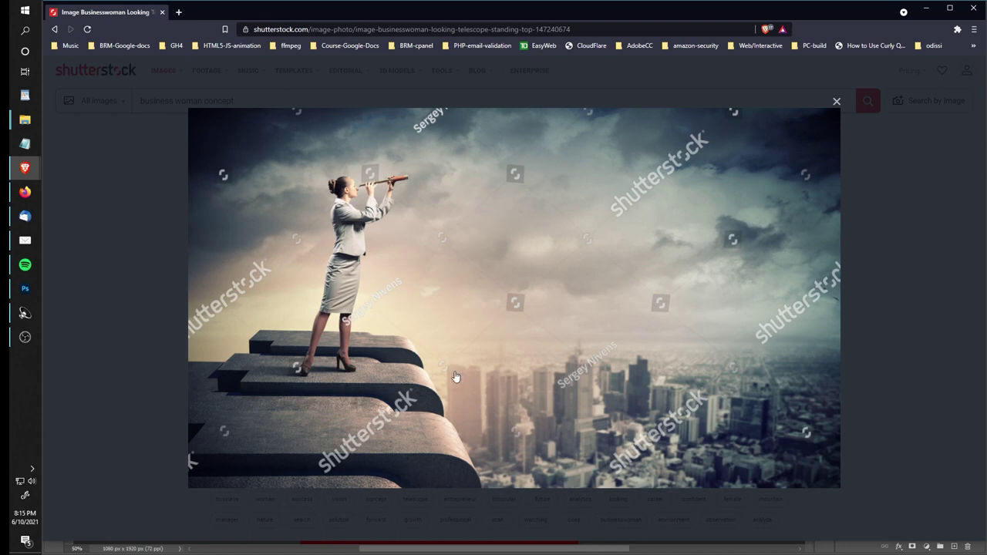
{"action": "left_click", "coordinate": [115, 180]}
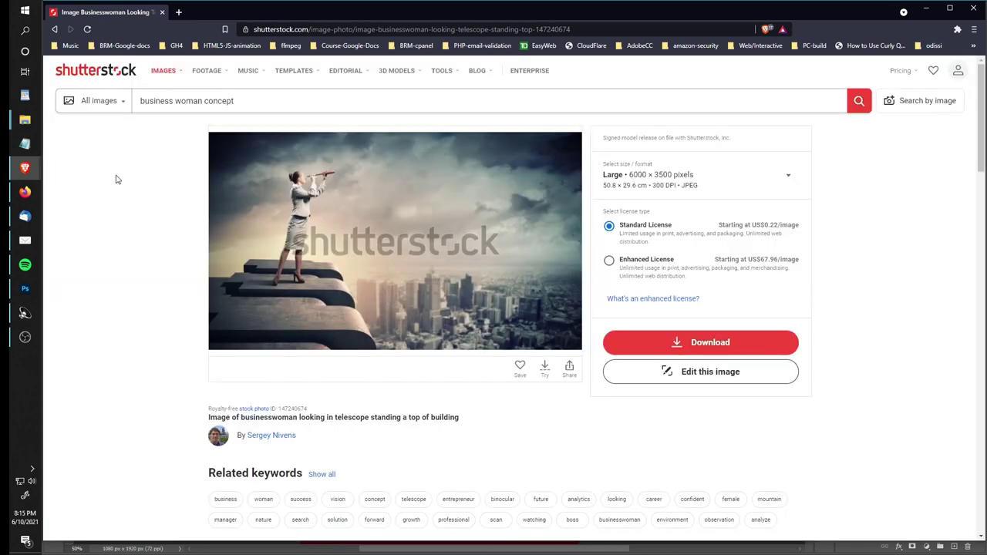
{"action": "left_click", "coordinate": [55, 30]}
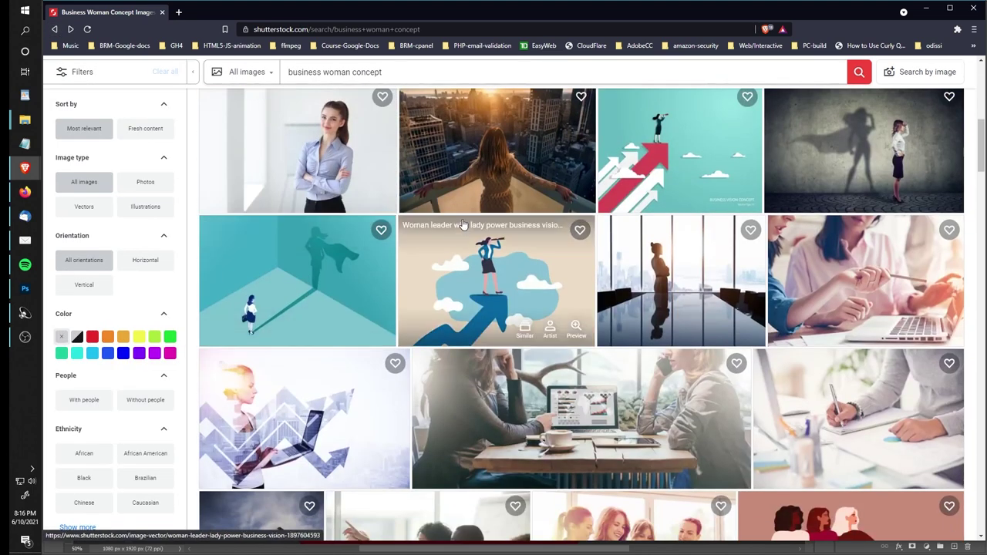
- View the photo of the woman on a city balcony at sunset in its enlarged preview, and return to the results
{"action": "left_click", "coordinate": [501, 152]}
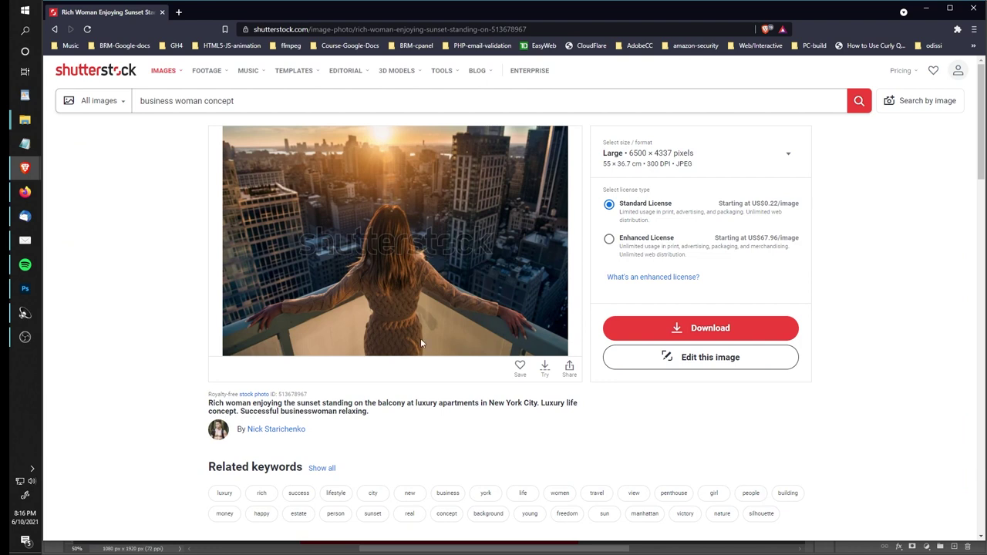
{"action": "left_click", "coordinate": [549, 339]}
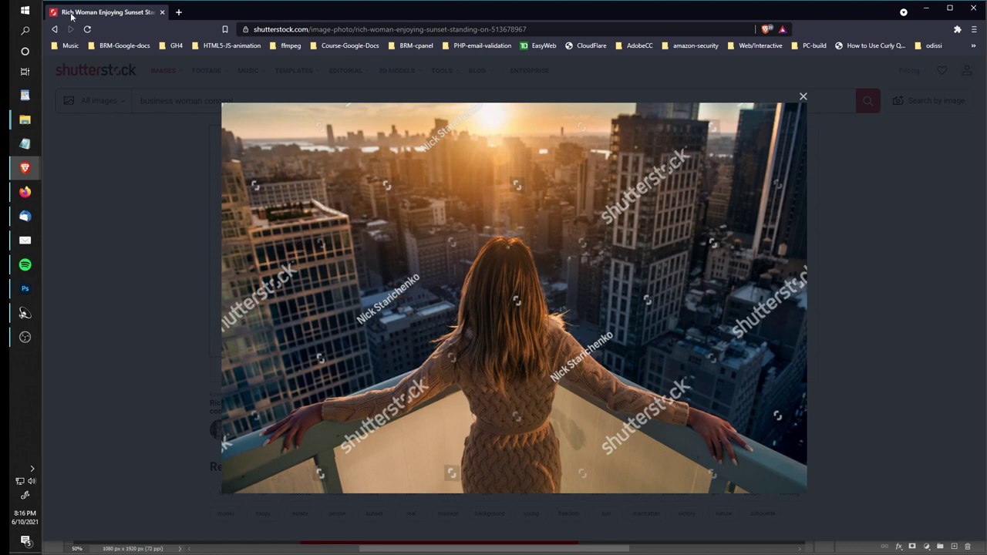
{"action": "left_click", "coordinate": [115, 178]}
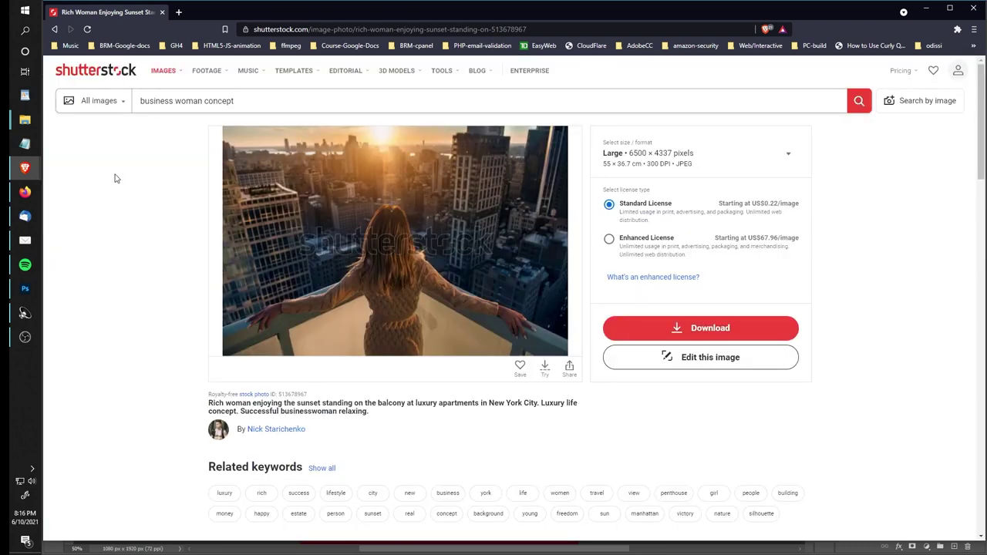
{"action": "left_click", "coordinate": [54, 29]}
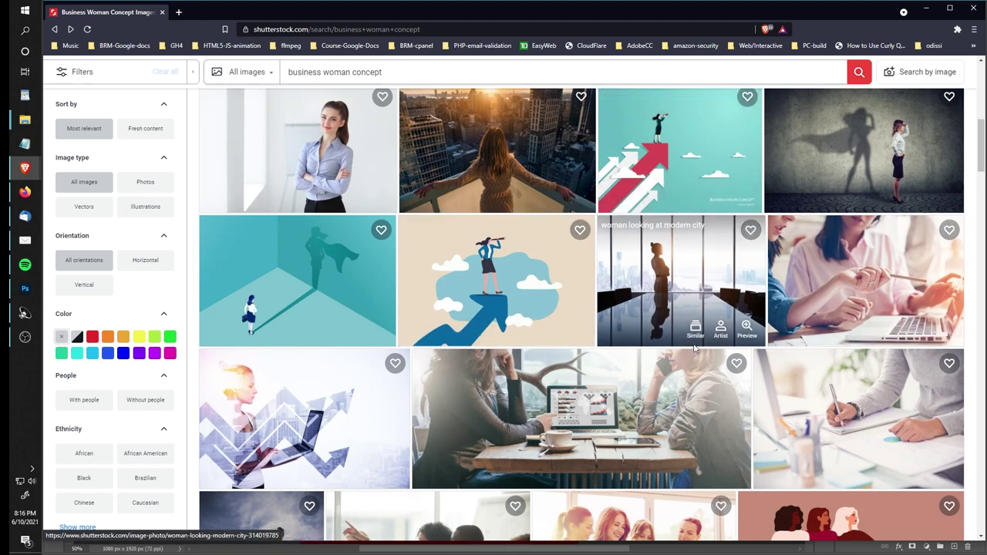
- View the photo of the businesswoman casting a superhero shadow in its enlarged preview, and return to the results
{"action": "scroll", "coordinate": [697, 337], "scroll_direction": "down", "scroll_amount": 2}
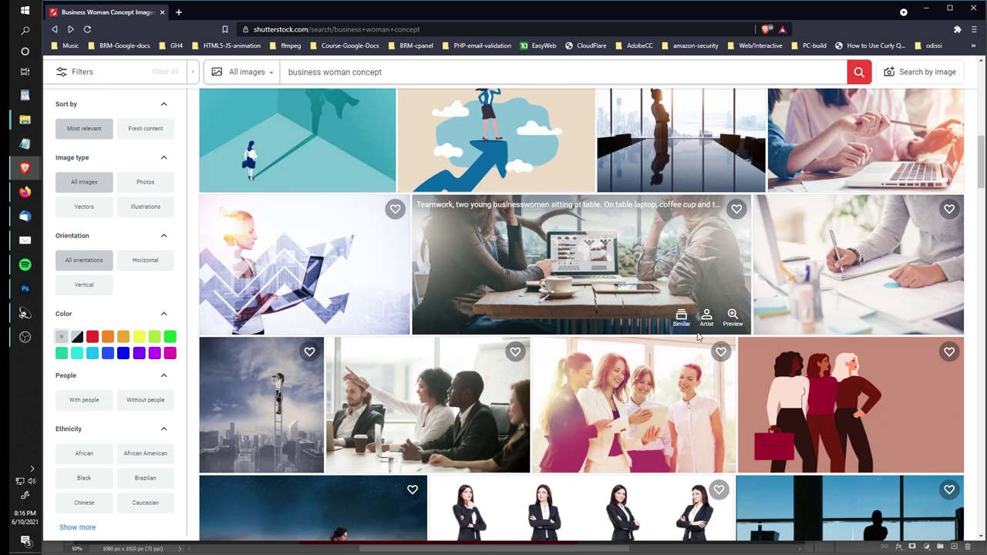
{"action": "scroll", "coordinate": [867, 222], "scroll_direction": "up", "scroll_amount": 3}
{"action": "left_click", "coordinate": [884, 240]}
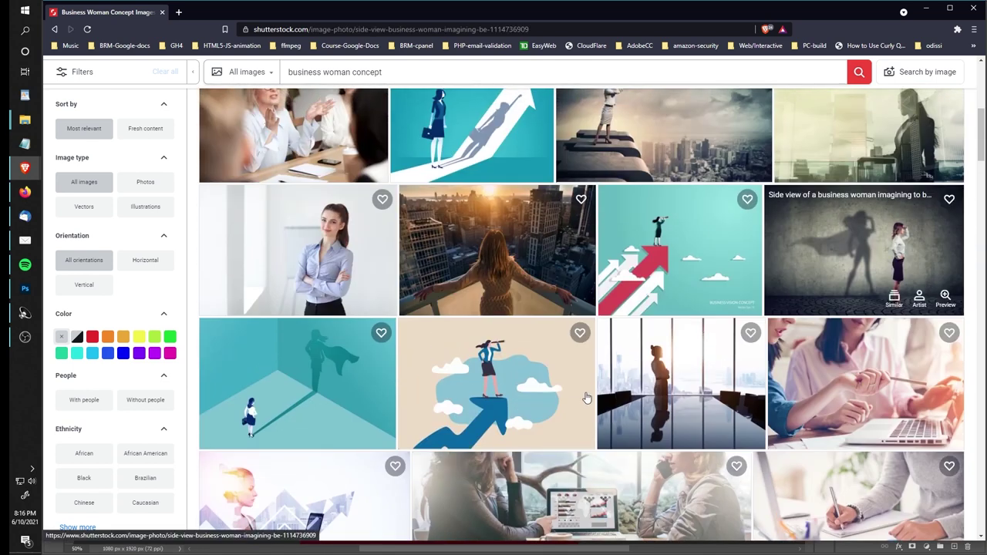
{"action": "left_click", "coordinate": [378, 332]}
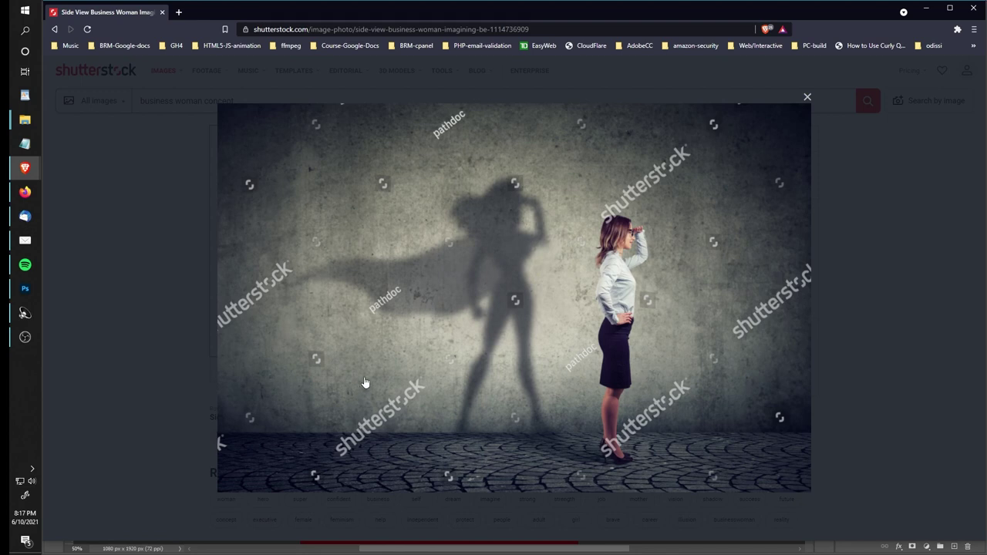
{"action": "left_click", "coordinate": [117, 196]}
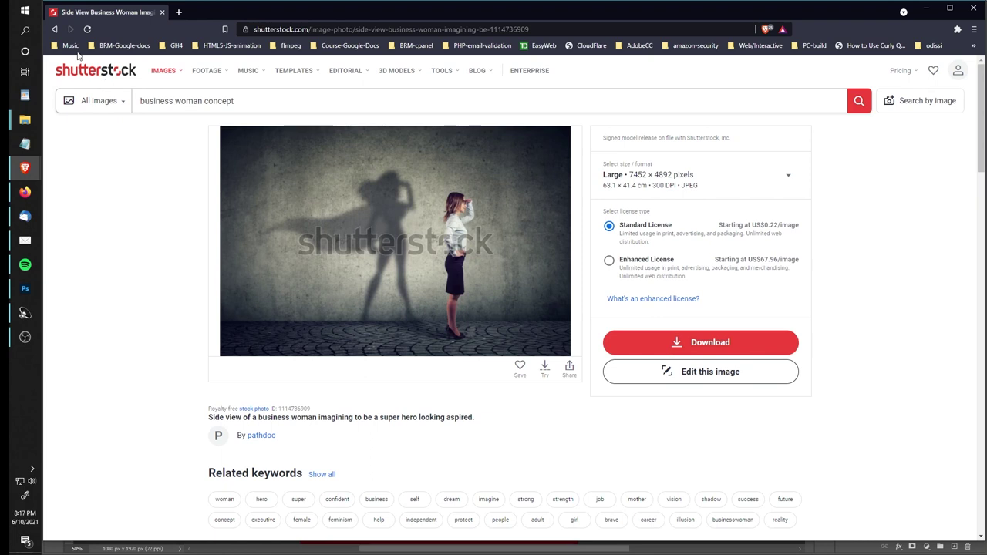
{"action": "left_click", "coordinate": [54, 29]}
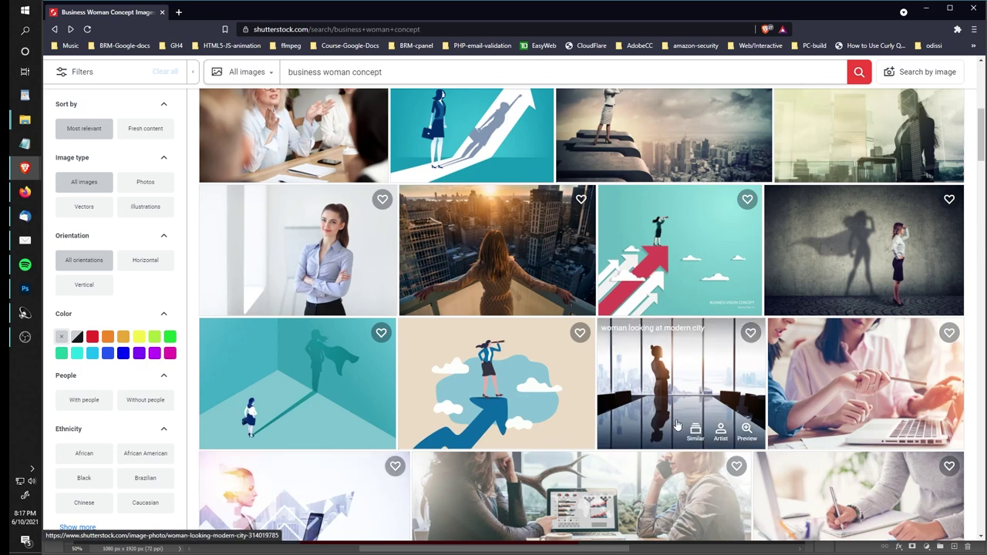
- Examine further business woman concept results, comparing metaphorical scenes with the plain office portraits and team photos
{"action": "scroll", "coordinate": [677, 424], "scroll_direction": "down", "scroll_amount": 7}
{"action": "scroll", "coordinate": [677, 424], "scroll_direction": "down", "scroll_amount": 3}
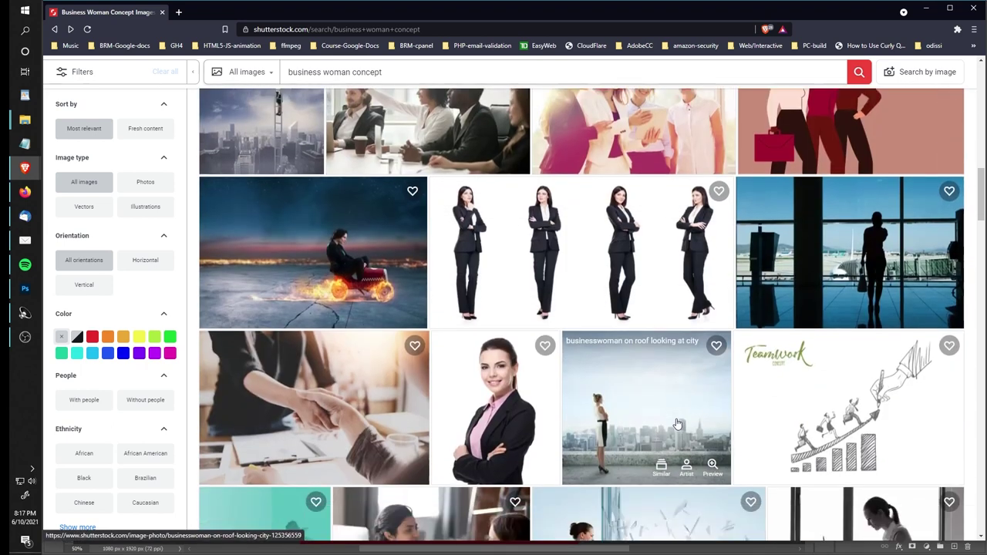
{"action": "scroll", "coordinate": [677, 424], "scroll_direction": "up", "scroll_amount": 3}
{"action": "scroll", "coordinate": [677, 422], "scroll_direction": "down", "scroll_amount": 3}
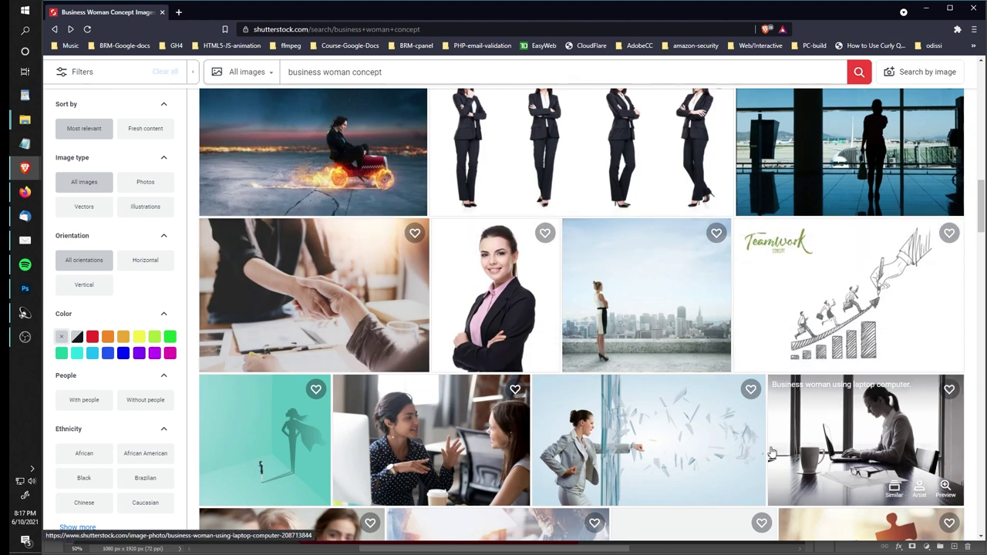
{"action": "scroll", "coordinate": [582, 440], "scroll_direction": "down", "scroll_amount": 2}
{"action": "scroll", "coordinate": [582, 440], "scroll_direction": "down", "scroll_amount": 2}
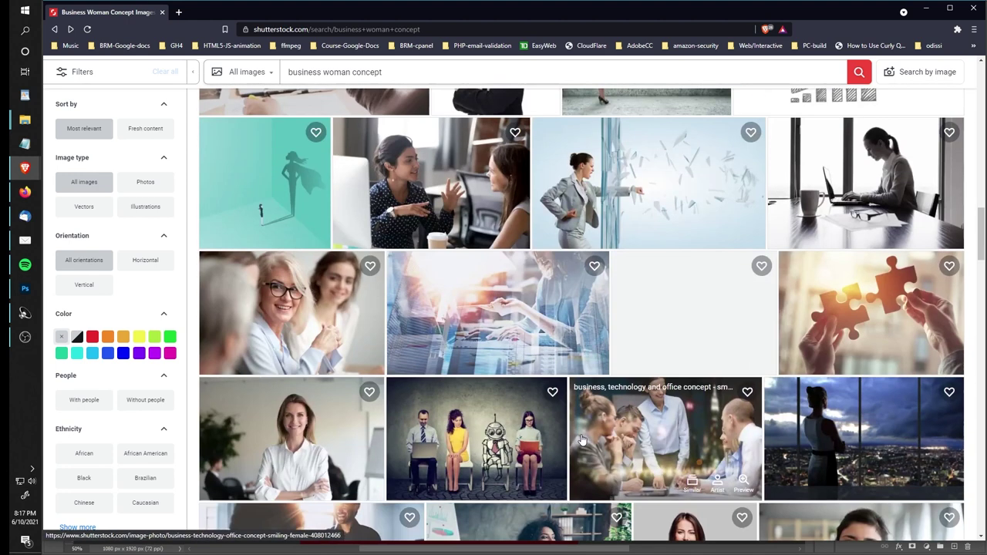
{"action": "scroll", "coordinate": [582, 438], "scroll_direction": "down", "scroll_amount": 2}
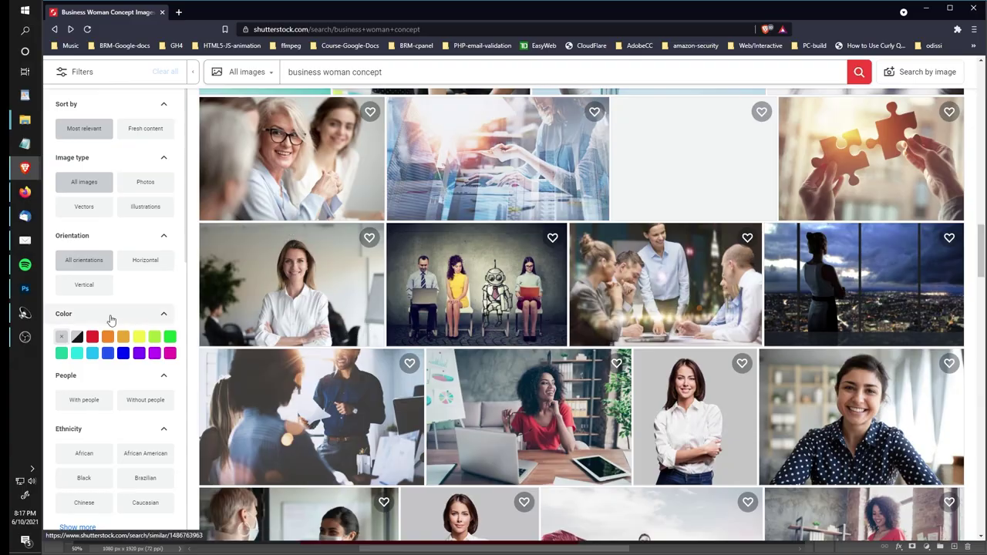
- Switch to the Literal-VS-Abstract-examples document in Photoshop and make the education-1 and education-2 layer groups visible
{"action": "left_click", "coordinate": [28, 290]}
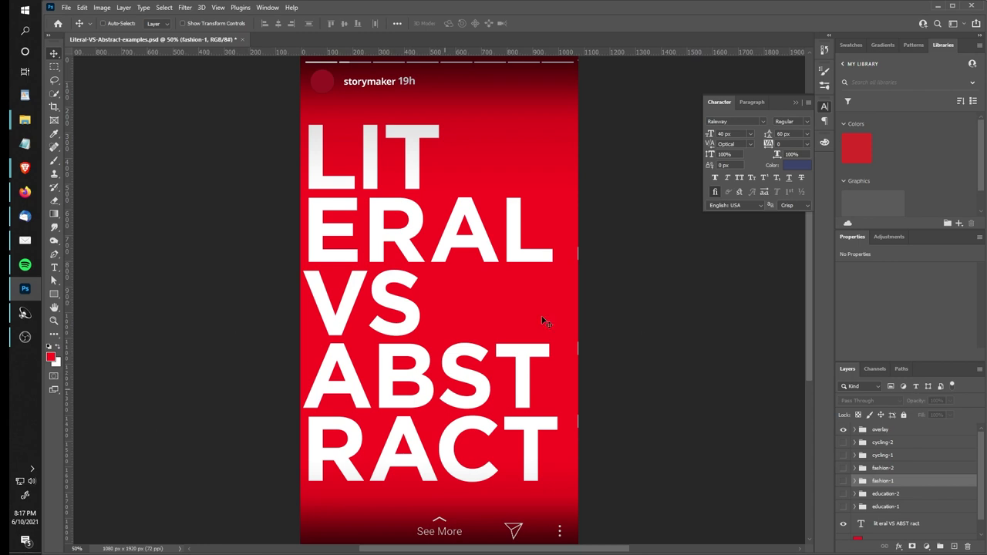
{"action": "left_click", "coordinate": [843, 508]}
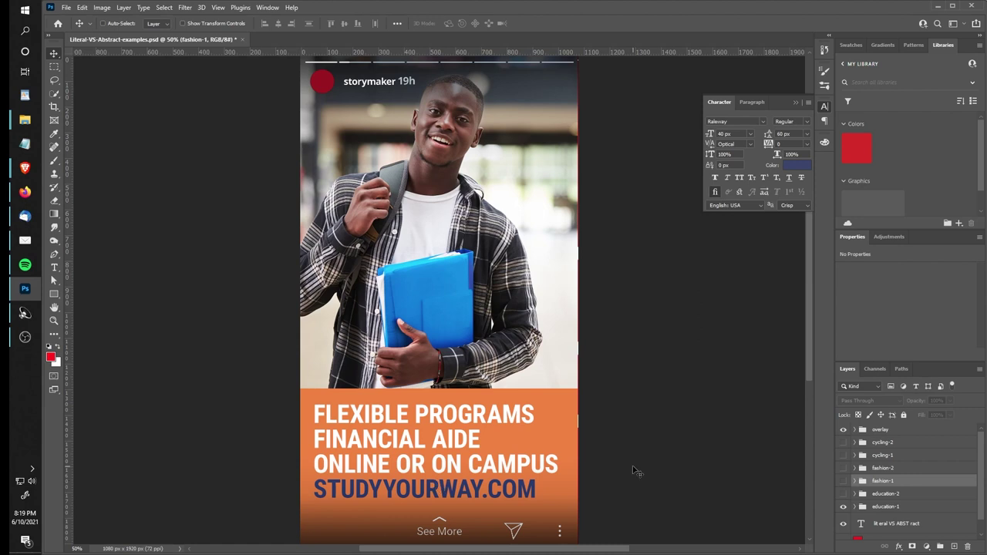
{"action": "left_click", "coordinate": [843, 493]}
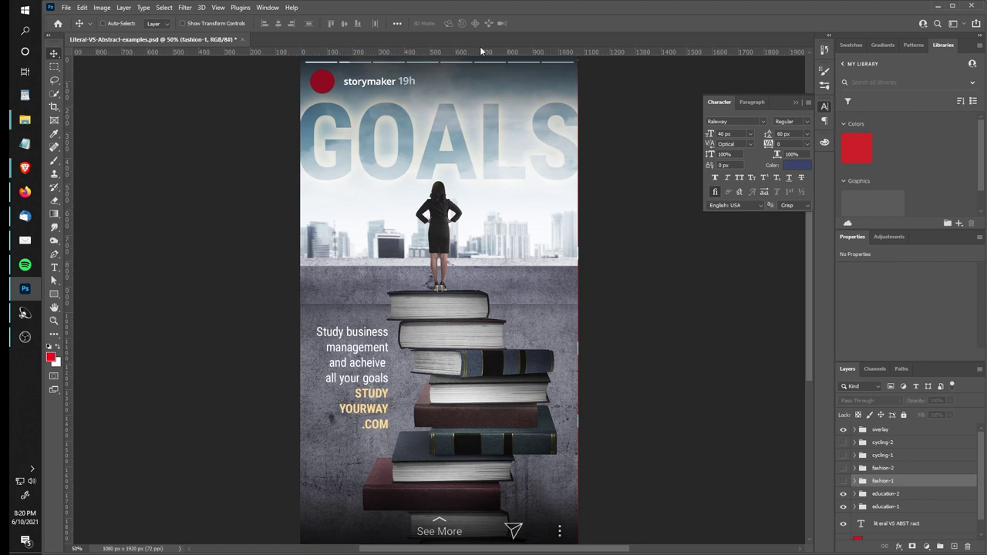
- Compare the literal student ad with the abstract GOALS ad by repeatedly hiding and showing education-2, leaving it shown
{"action": "left_click", "coordinate": [843, 494]}
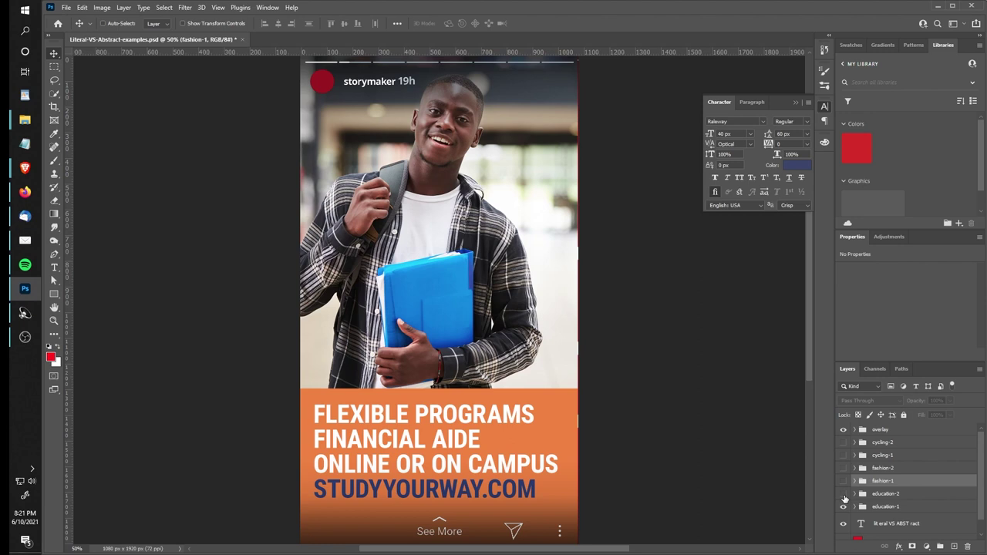
{"action": "left_click", "coordinate": [844, 495]}
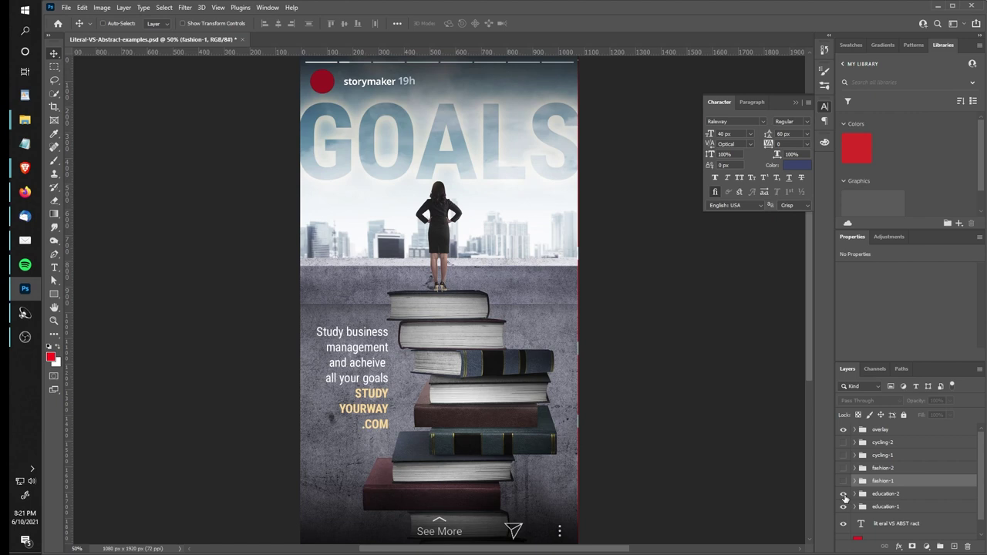
{"action": "left_click", "coordinate": [844, 495]}
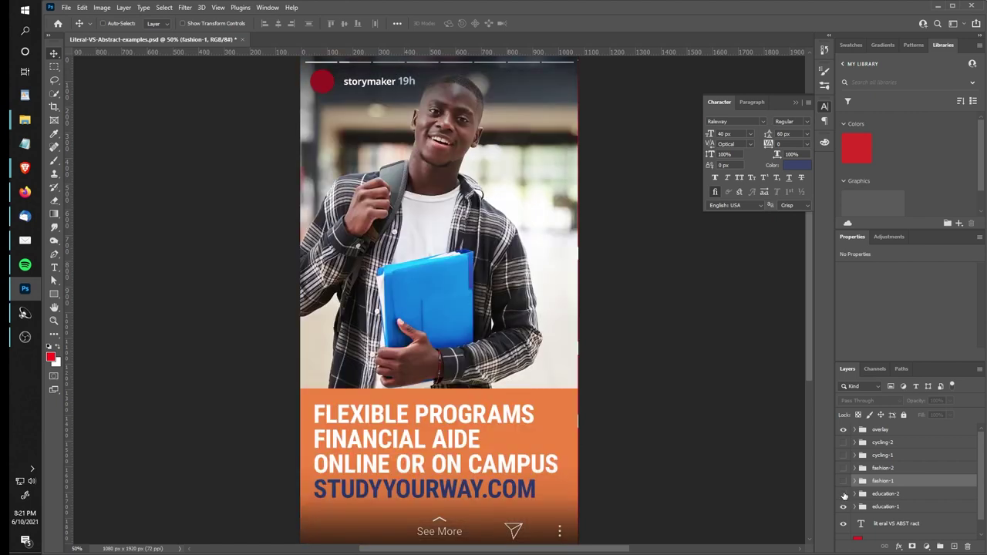
{"action": "left_click", "coordinate": [844, 494]}
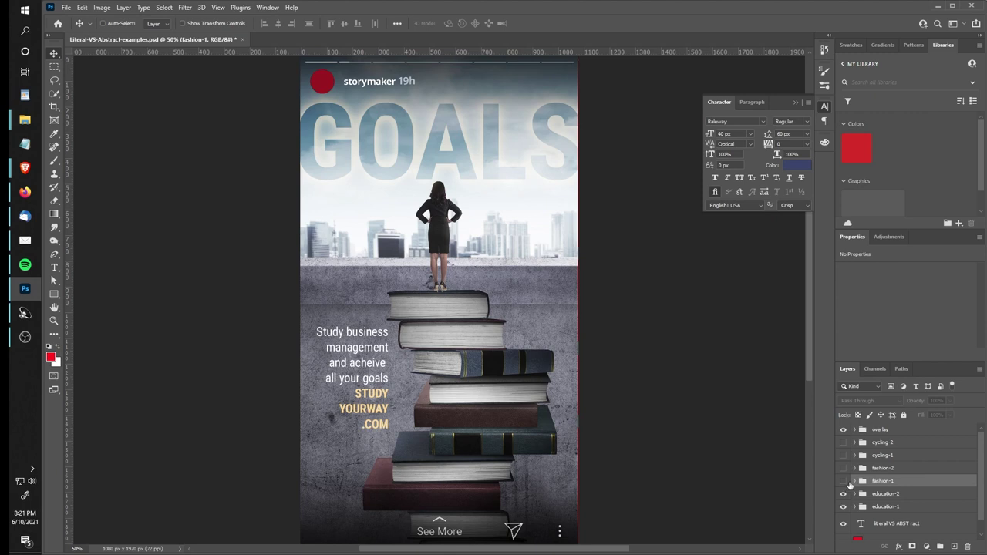
{"action": "left_click", "coordinate": [844, 495]}
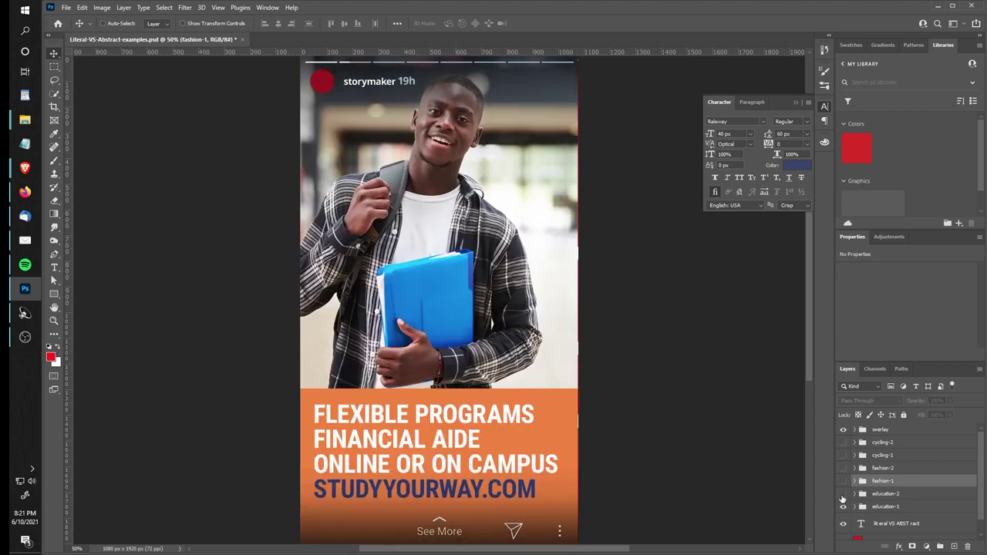
{"action": "left_click", "coordinate": [843, 495]}
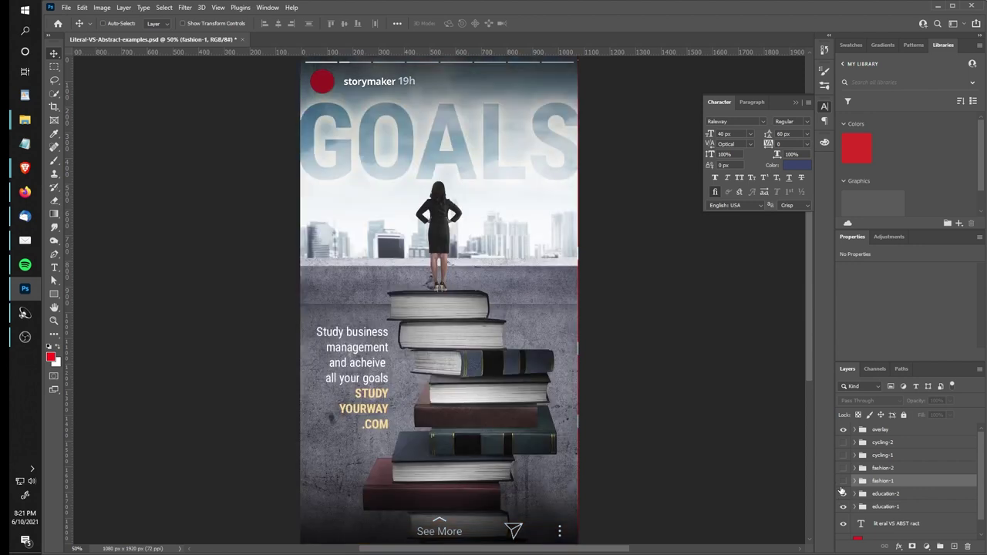
- Make the fashion-1 and fashion-2 groups visible, hiding and showing fashion-2 to compare the two ads and leaving it shown
{"action": "left_click", "coordinate": [843, 481]}
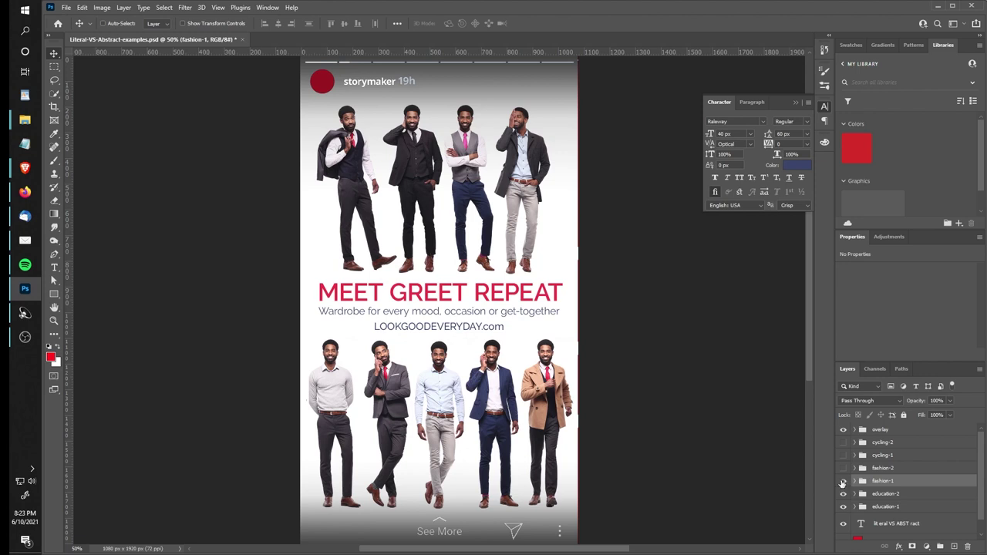
{"action": "left_click", "coordinate": [843, 468]}
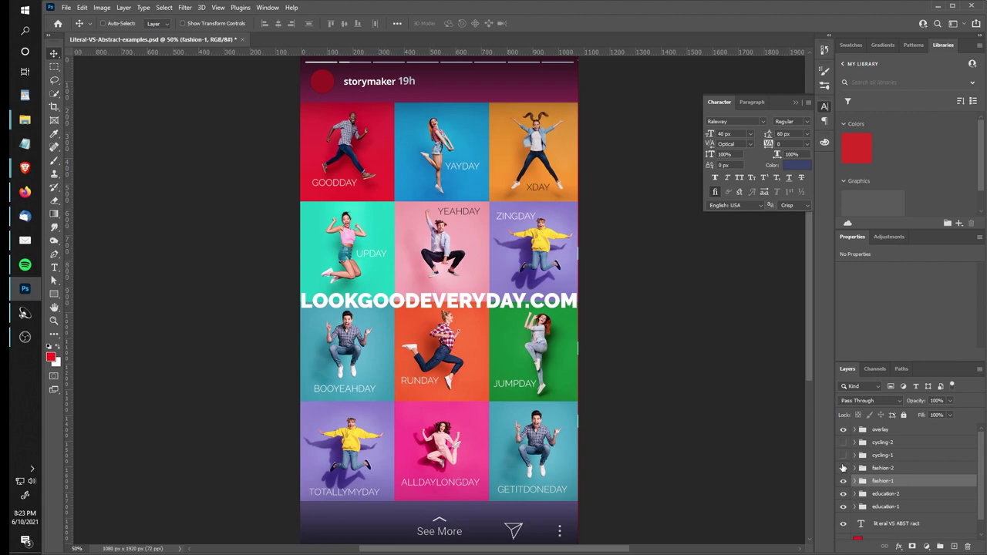
{"action": "left_click", "coordinate": [843, 468]}
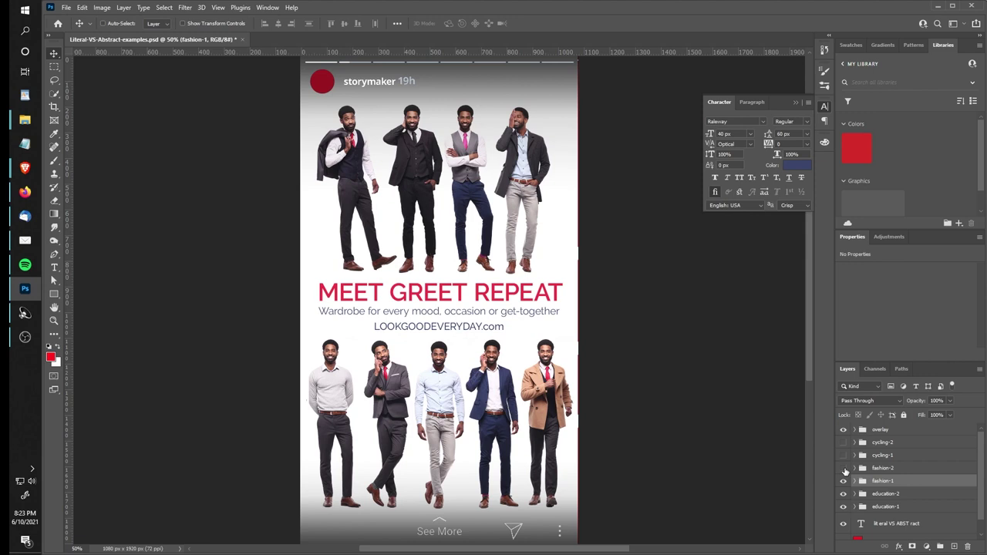
{"action": "left_click", "coordinate": [843, 469]}
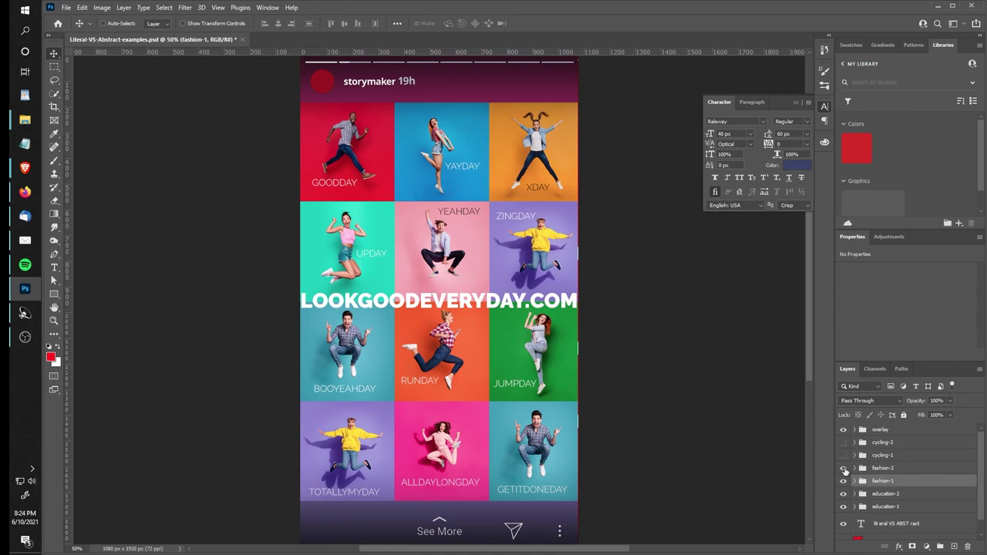
{"action": "left_click", "coordinate": [844, 468]}
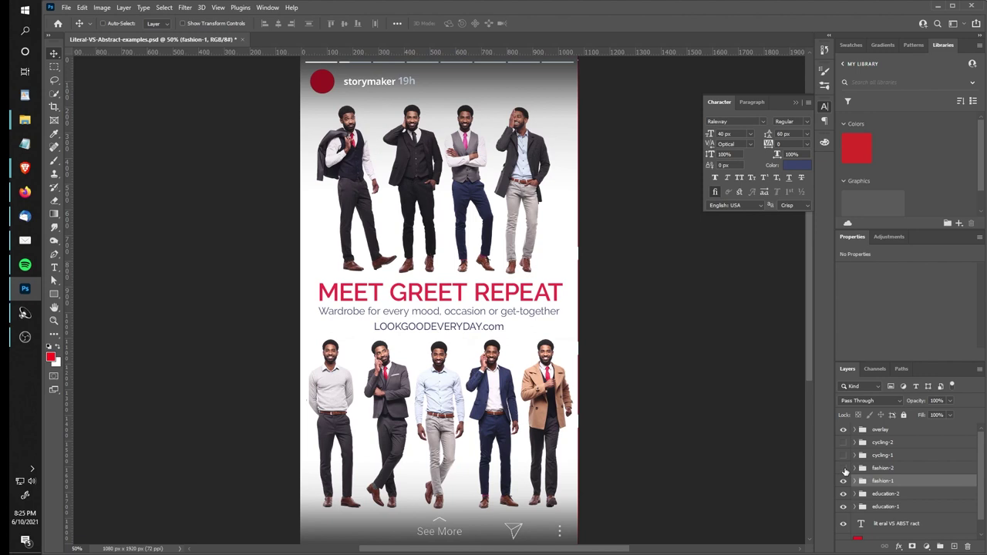
{"action": "left_click", "coordinate": [844, 469]}
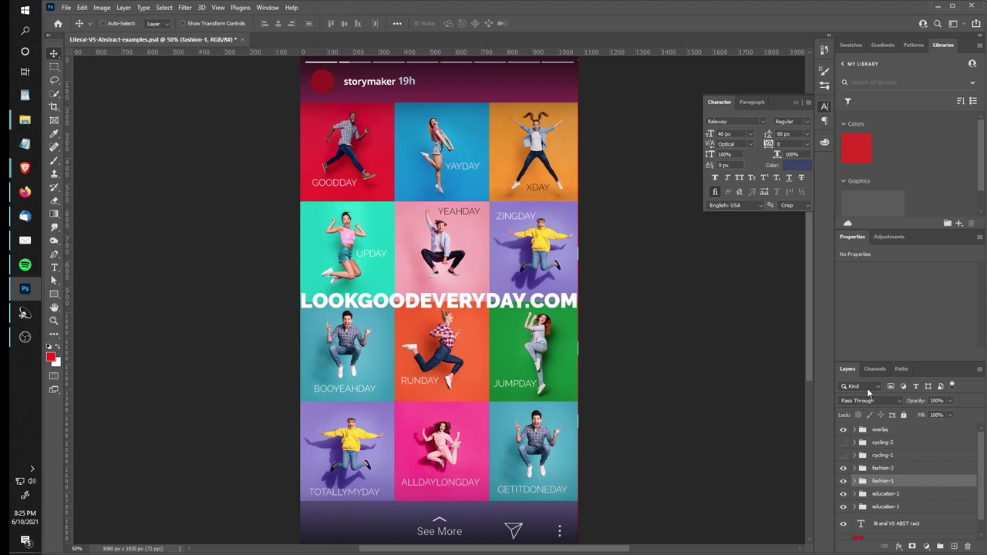
- Make the cycling-1 and cycling-2 groups visible, repeatedly hiding and showing cycling-2 to compare the literal and abstract ads
{"action": "left_click", "coordinate": [843, 455]}
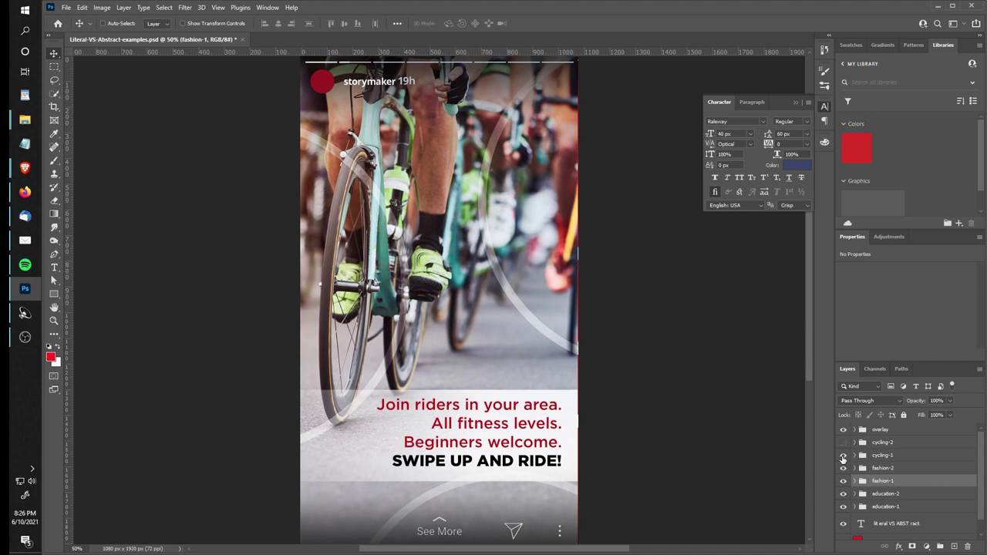
{"action": "left_click", "coordinate": [843, 443]}
{"action": "left_click", "coordinate": [844, 444]}
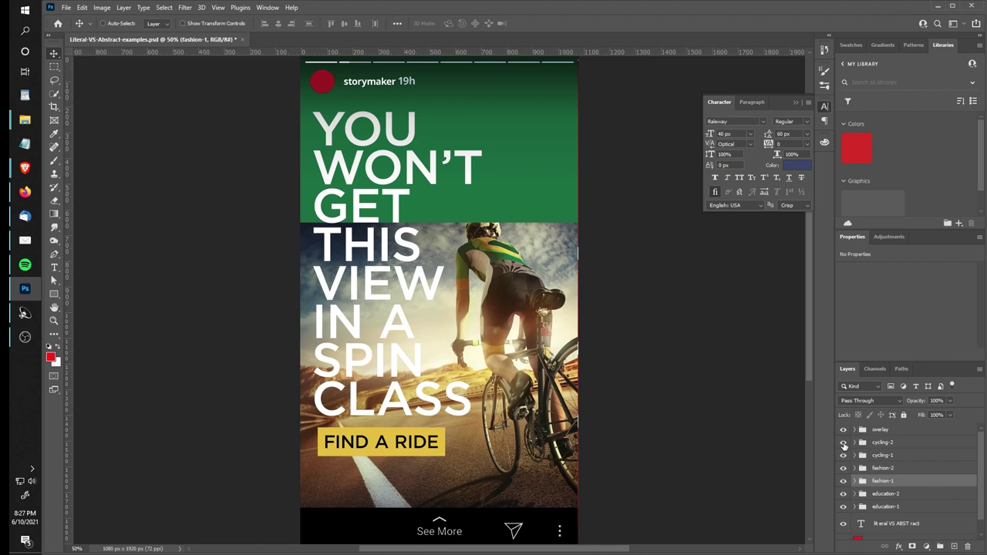
{"action": "left_click", "coordinate": [844, 445]}
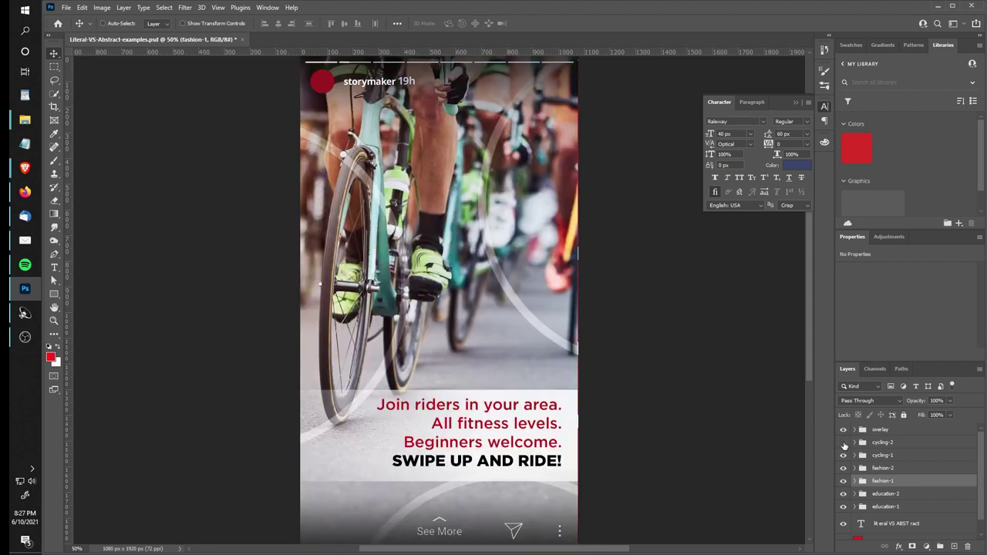
{"action": "left_click", "coordinate": [843, 444]}
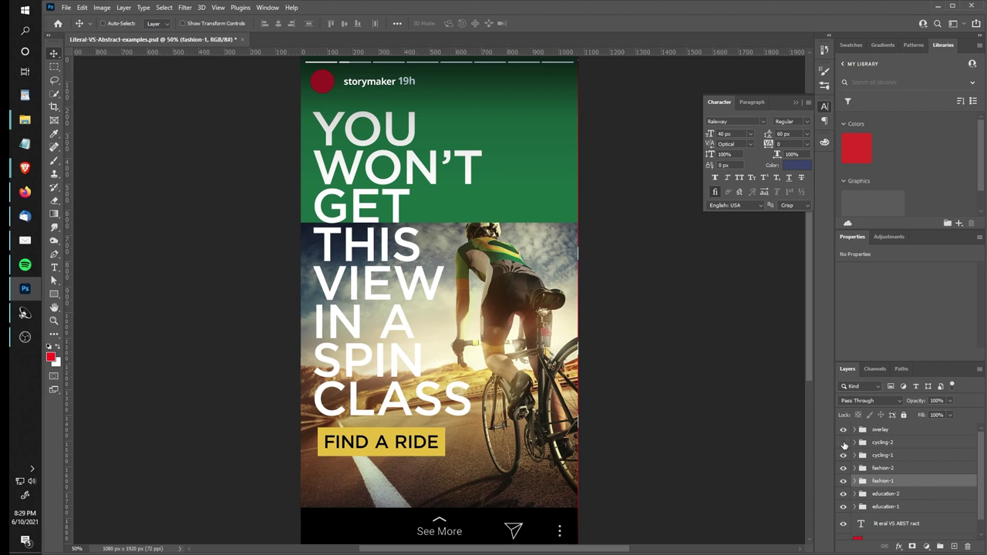
{"action": "left_click", "coordinate": [843, 443]}
{"action": "left_click", "coordinate": [843, 443]}
{"action": "left_click", "coordinate": [843, 444]}
{"action": "left_click", "coordinate": [844, 444]}
- Hide all groups from cycling-2 down to education-2, and compare the two education ads by showing and hiding education-2, leaving it shown
{"action": "left_click_drag", "start_coordinate": [843, 445], "coordinate": [843, 495]}
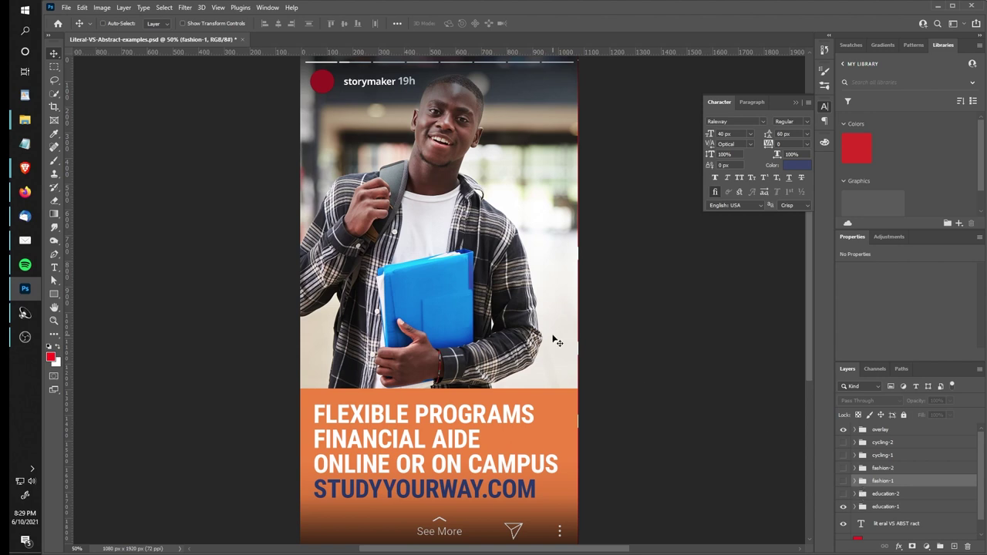
{"action": "left_click", "coordinate": [843, 495]}
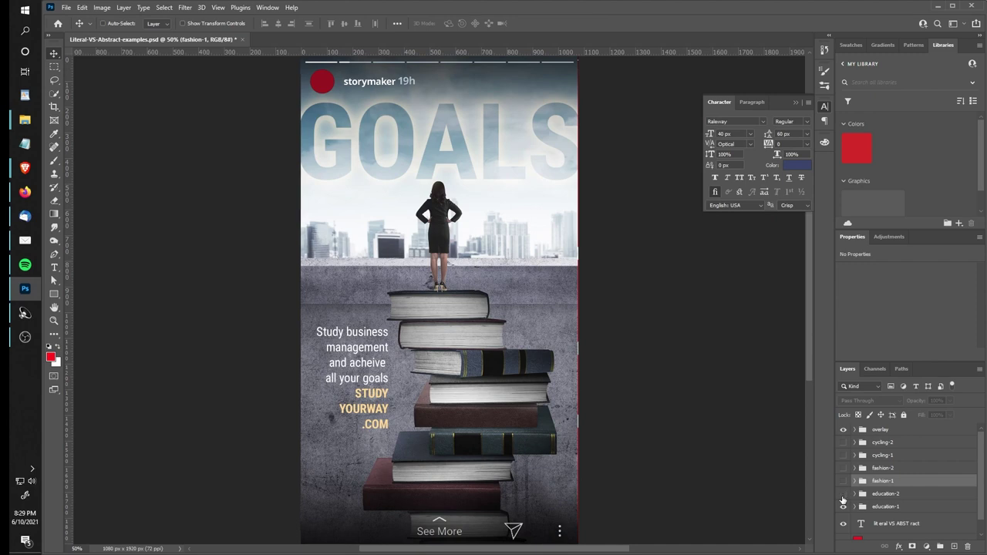
{"action": "left_click", "coordinate": [843, 495]}
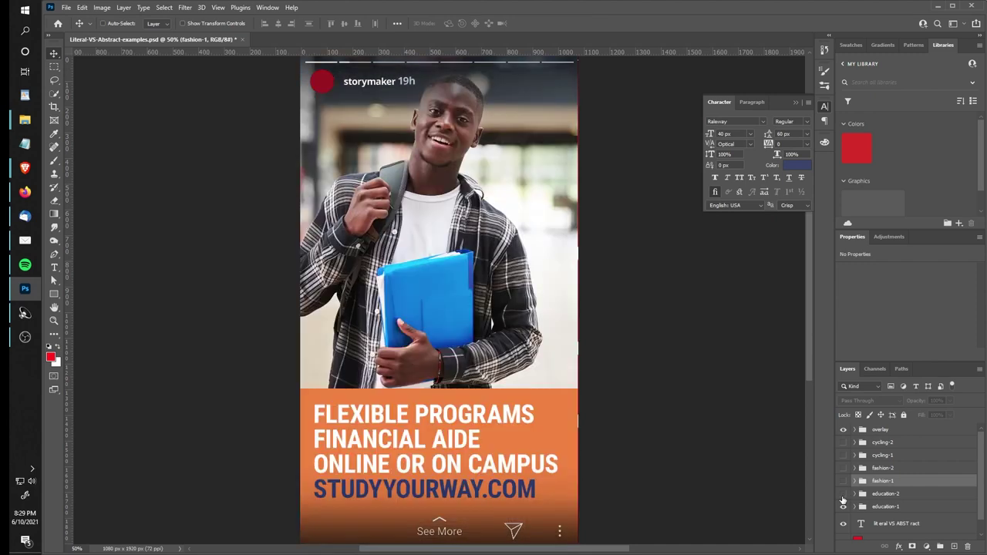
{"action": "left_click", "coordinate": [843, 494]}
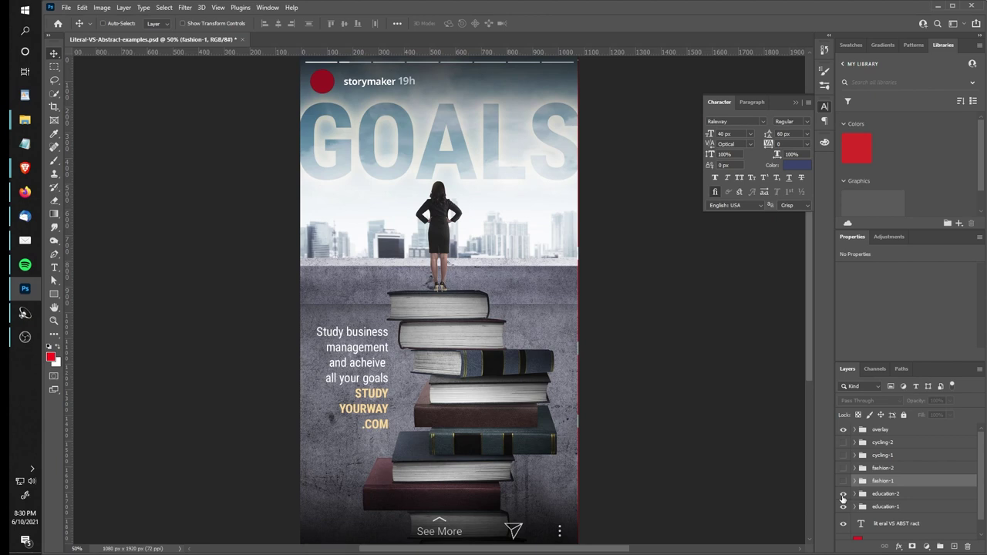
{"action": "left_click", "coordinate": [843, 495]}
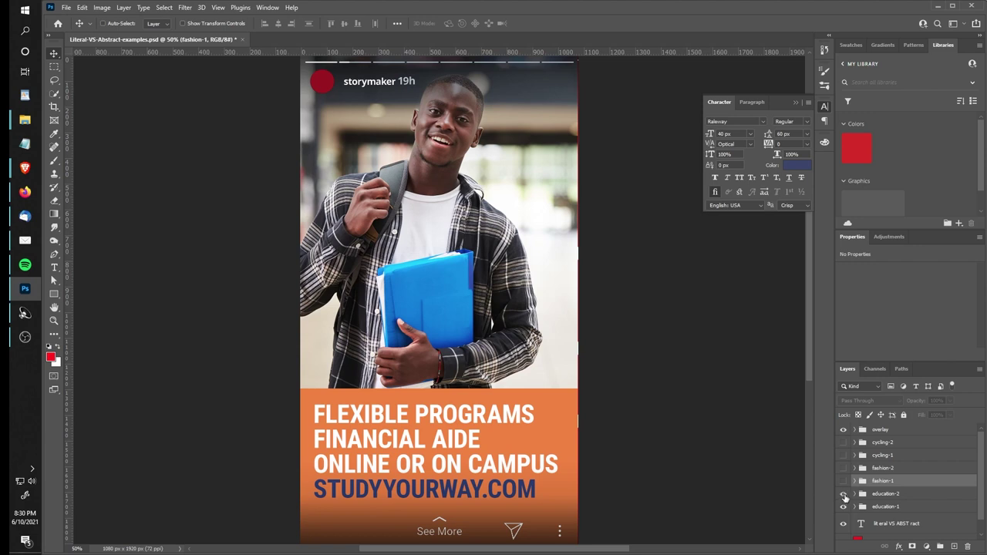
{"action": "left_click", "coordinate": [844, 494]}
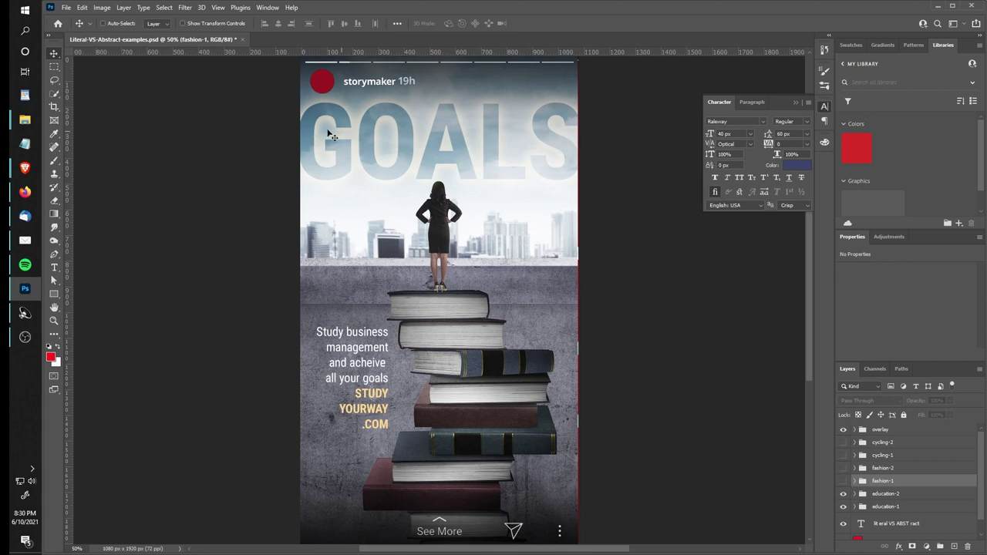
{"action": "left_click", "coordinate": [843, 493]}
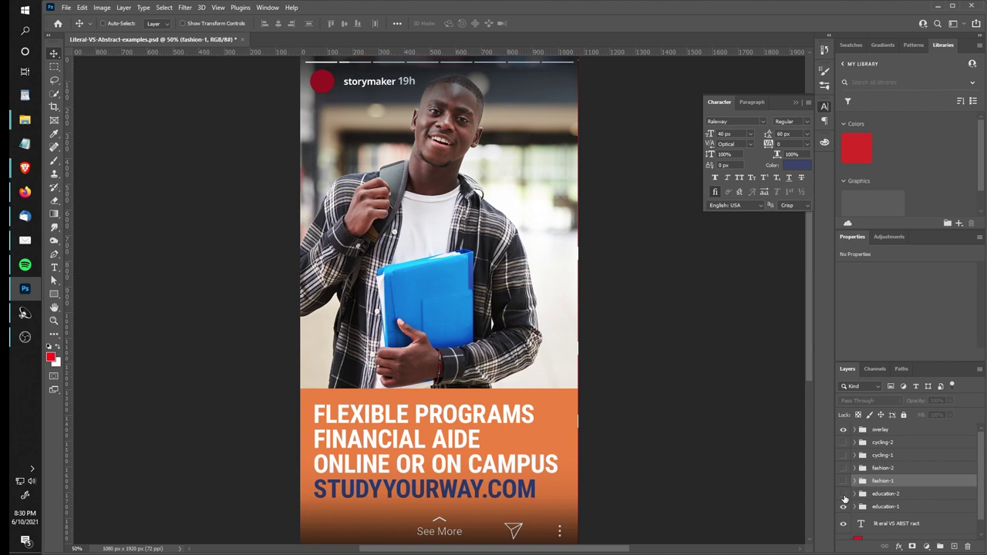
{"action": "left_click", "coordinate": [844, 494]}
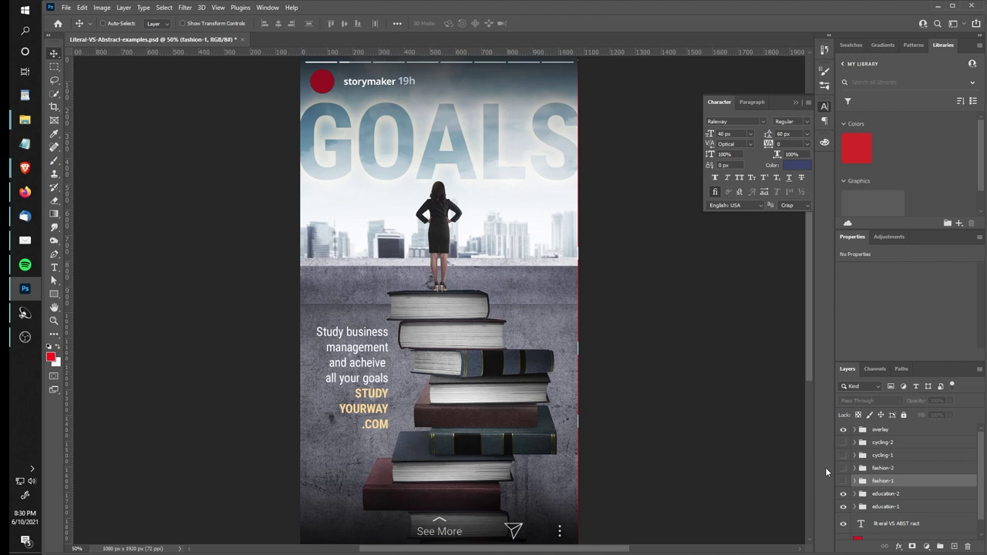
- Show fashion-1 and fashion-2 again, and compare MEET GREET REPEAT with the colourful grid ad by repeatedly hiding and showing fashion-2
{"action": "left_click", "coordinate": [844, 481]}
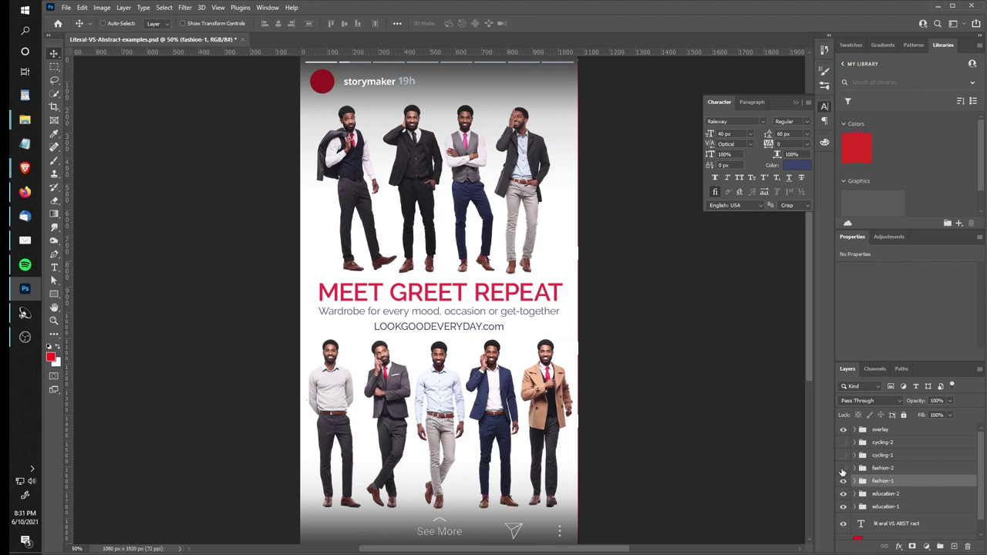
{"action": "left_click", "coordinate": [843, 468]}
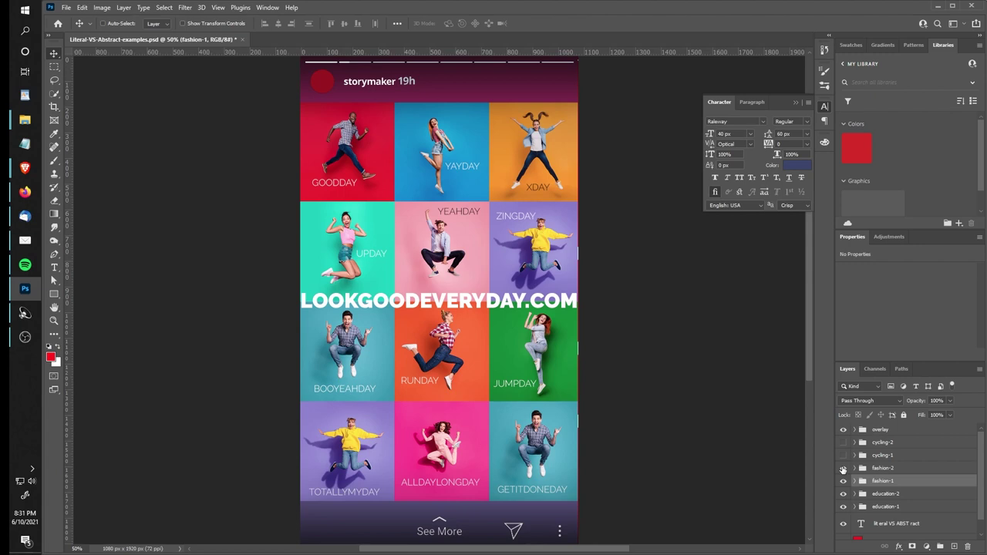
{"action": "left_click", "coordinate": [843, 469]}
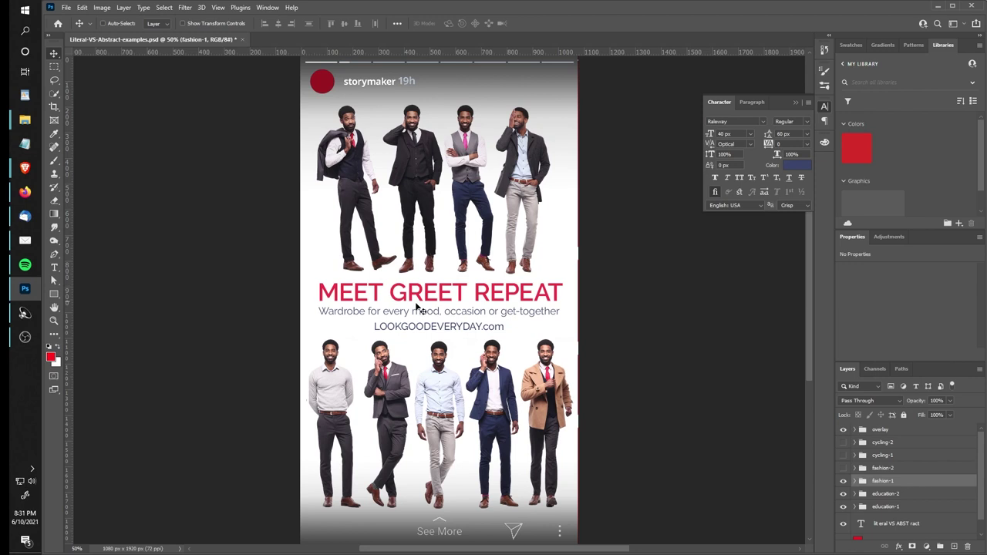
{"action": "left_click", "coordinate": [844, 469]}
{"action": "left_click", "coordinate": [844, 469]}
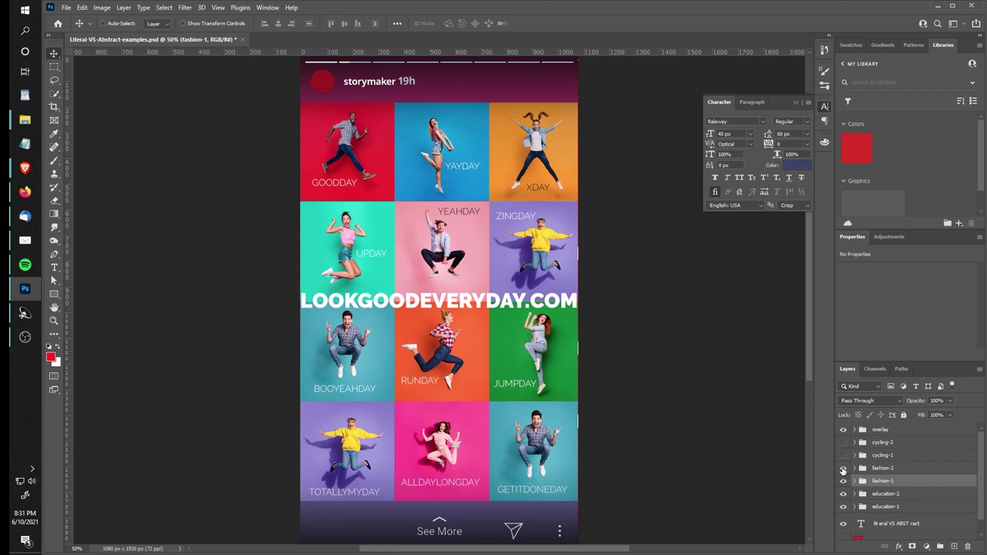
{"action": "left_click", "coordinate": [843, 468]}
{"action": "left_click", "coordinate": [842, 469]}
- Show cycling-1 and cycling-2 again, and compare the group ride ad with the spin class ad by toggling cycling-2's visibility, leaving it shown
{"action": "left_click", "coordinate": [843, 455]}
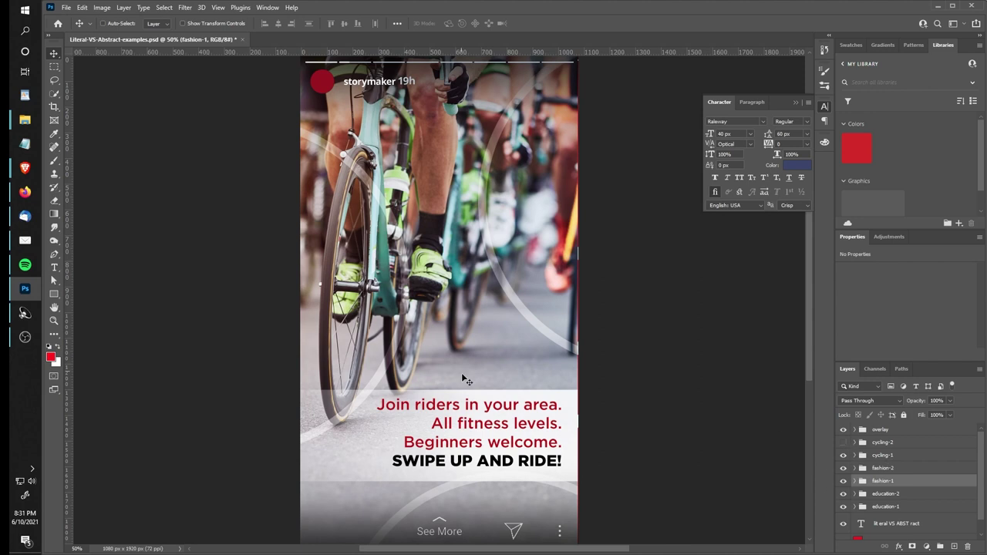
{"action": "left_click", "coordinate": [844, 443]}
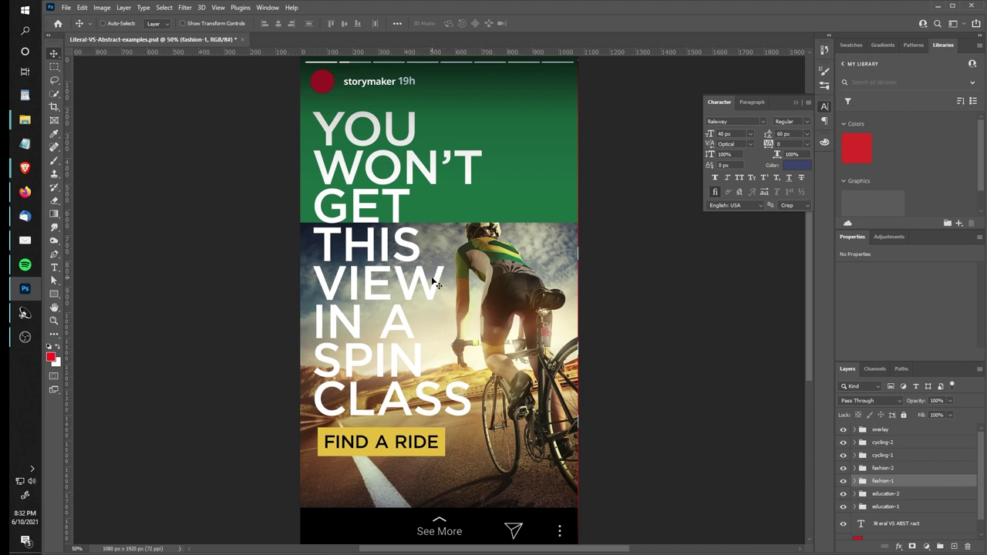
{"action": "left_click", "coordinate": [843, 443]}
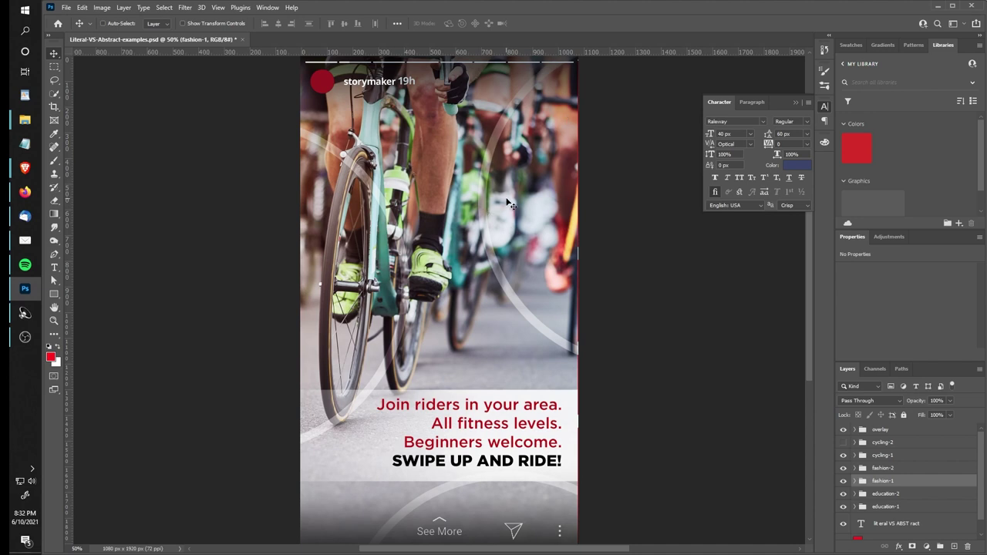
{"action": "left_click", "coordinate": [843, 443]}
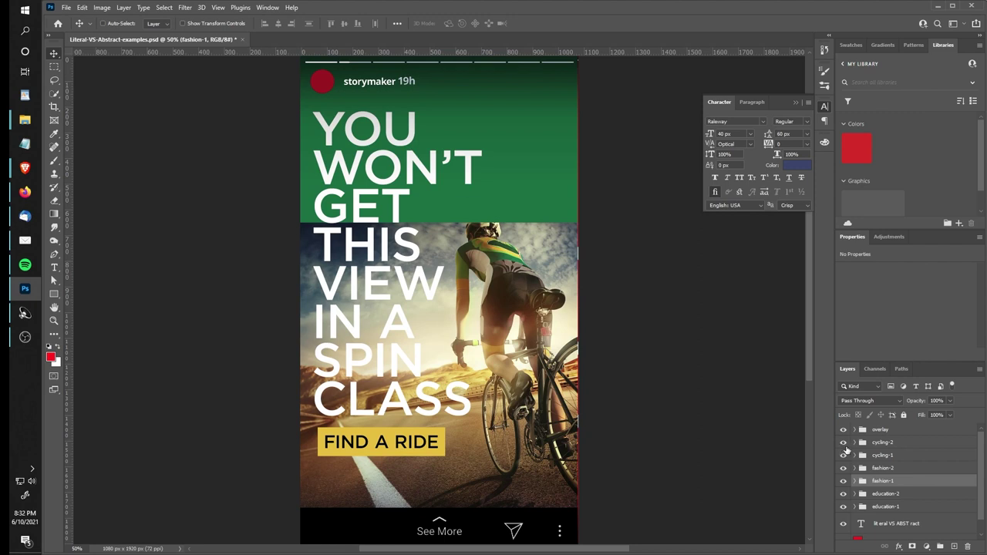
{"action": "left_click", "coordinate": [844, 443]}
{"action": "left_click", "coordinate": [844, 444]}
{"action": "left_click", "coordinate": [843, 444]}
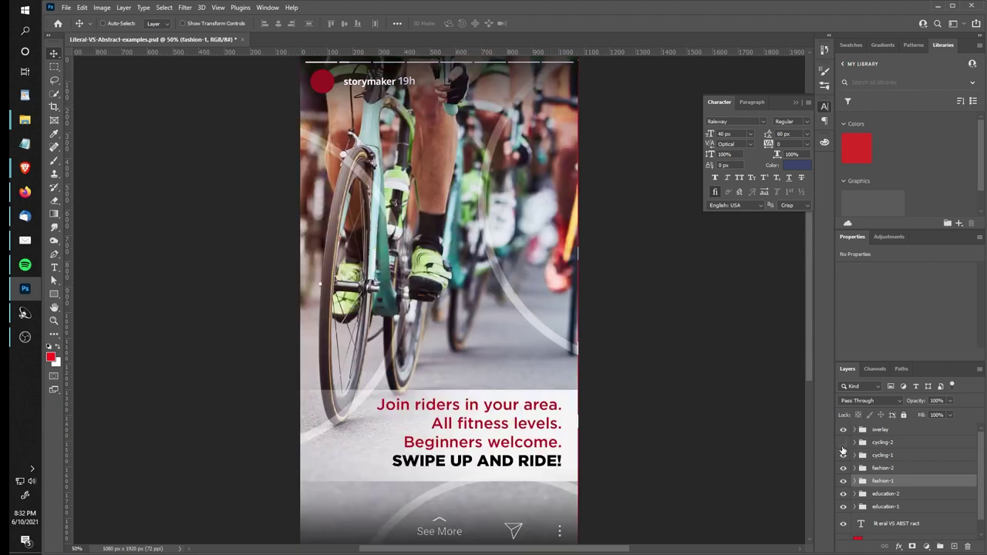
{"action": "left_click", "coordinate": [842, 445]}
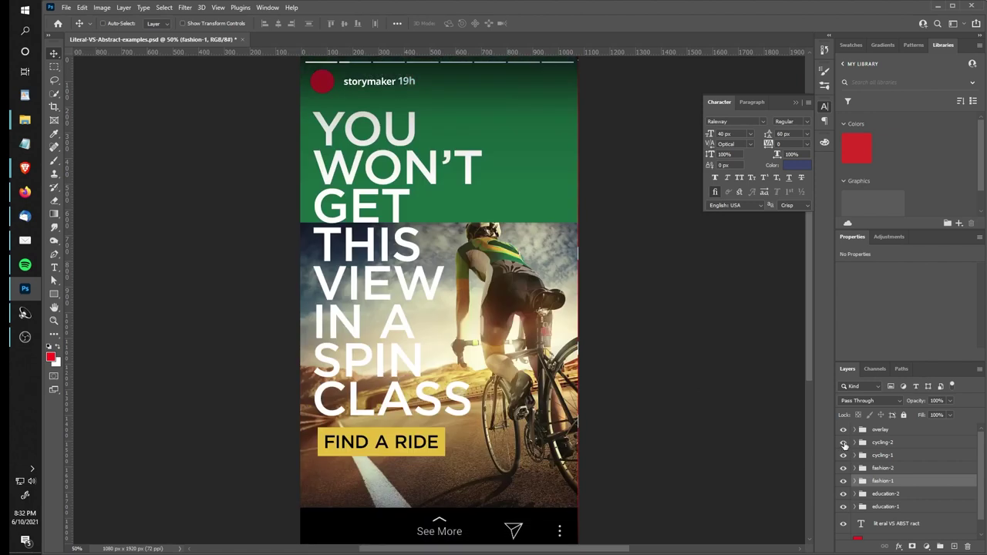
{"action": "left_click", "coordinate": [843, 443]}
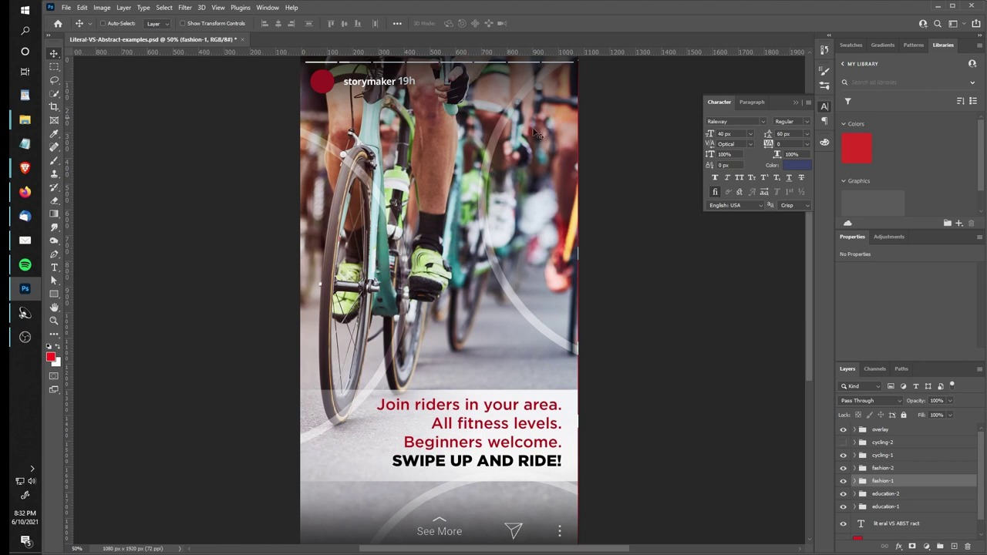
{"action": "left_click", "coordinate": [843, 442]}
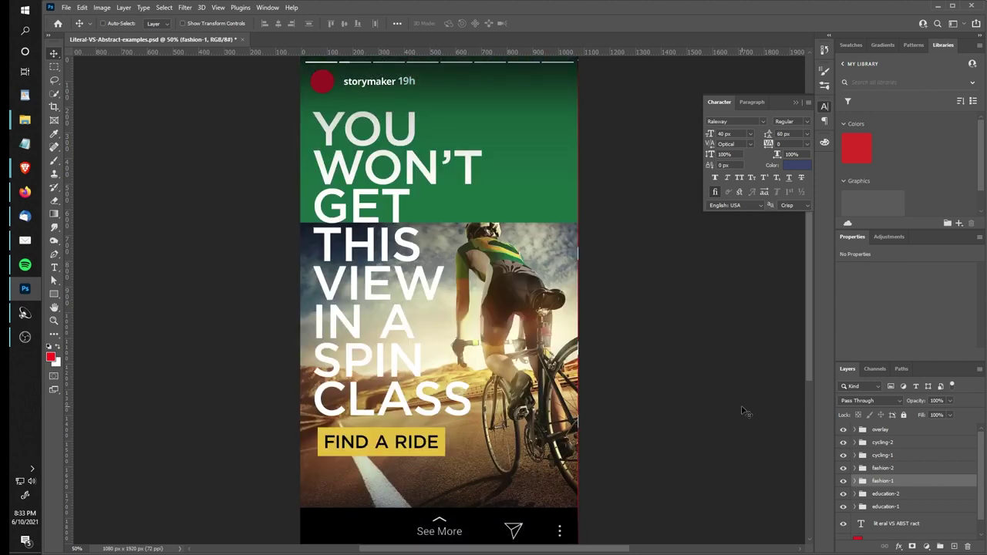